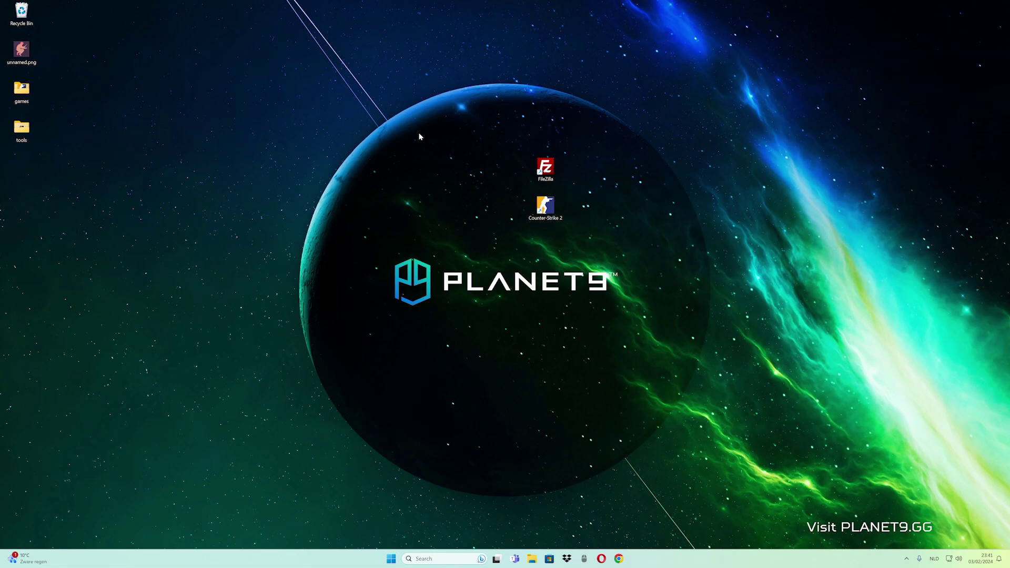
Step: In Opera, close the leftover YouTube tab and search Google for 'dathost'
left_click(601, 559)
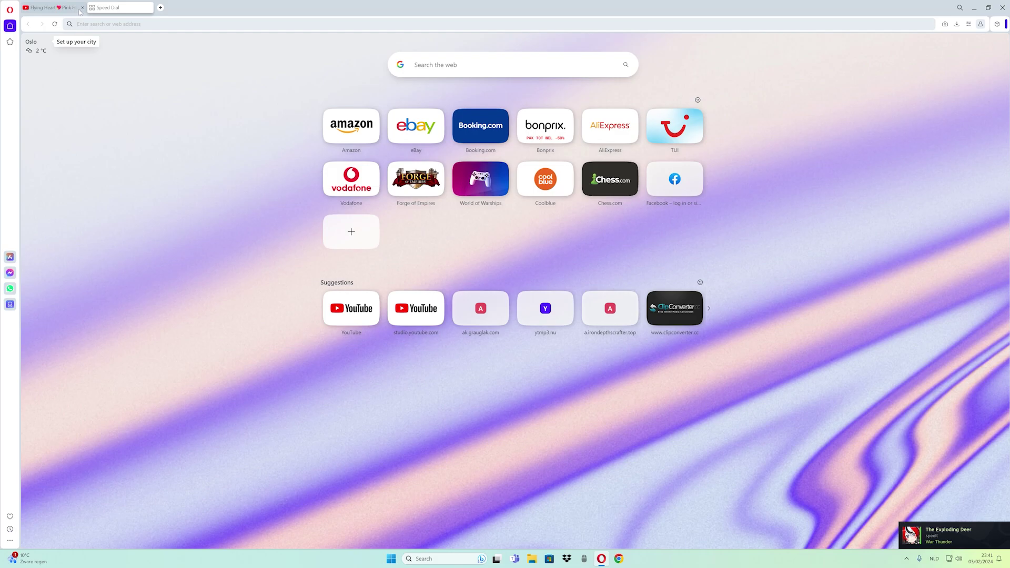
left_click(81, 8)
left_click(430, 66)
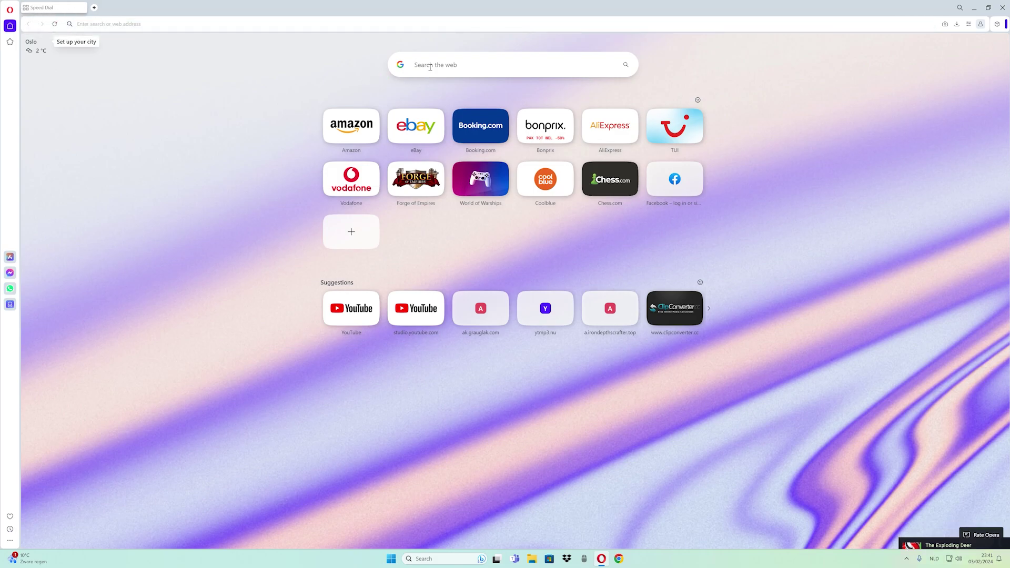
type("d")
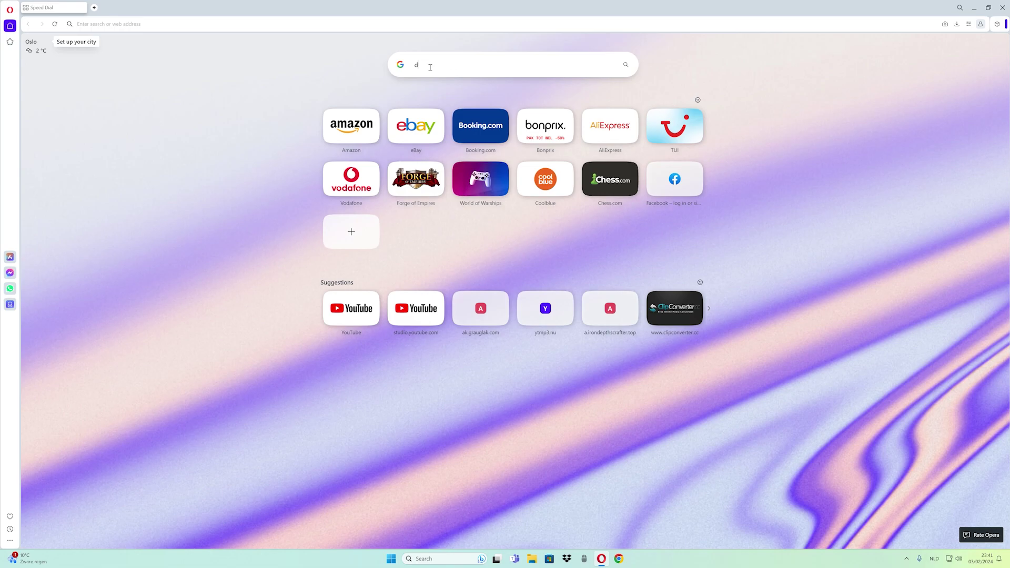
type("athost")
key("Return")
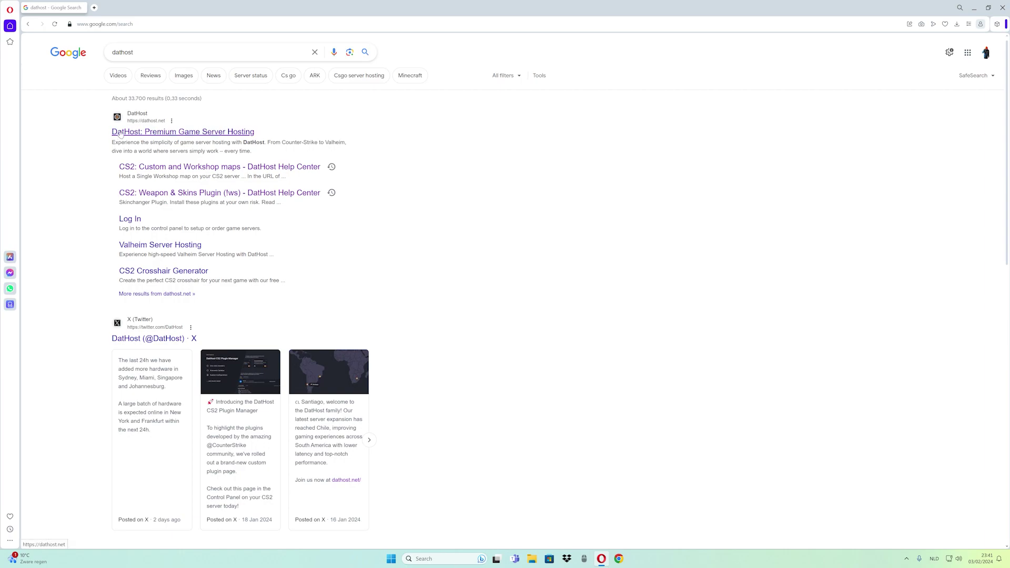
Step: Go from the DatHost result to the Counter-Strike 2 server's Settings page in the control panel
left_click(122, 131)
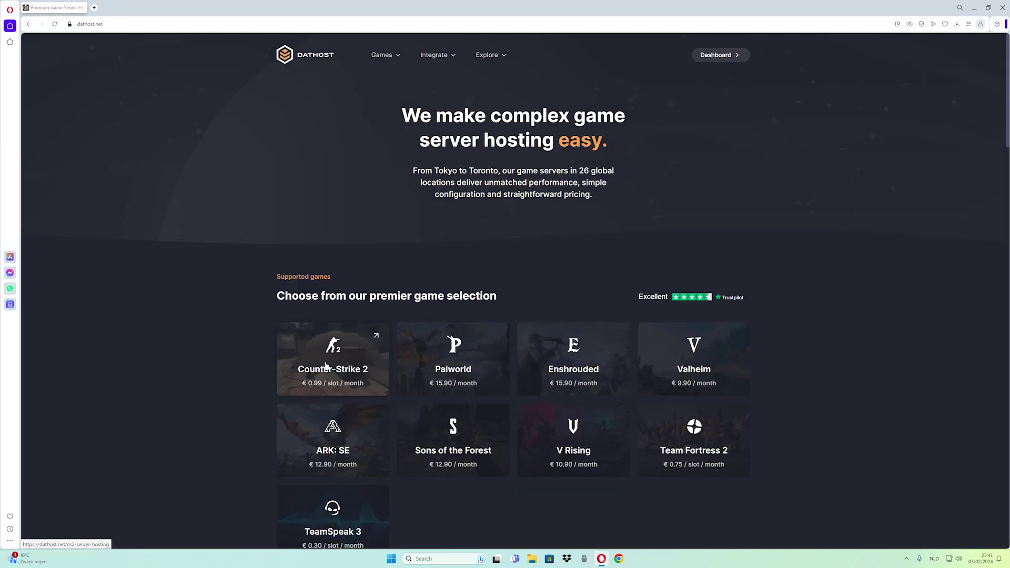
left_click(303, 372)
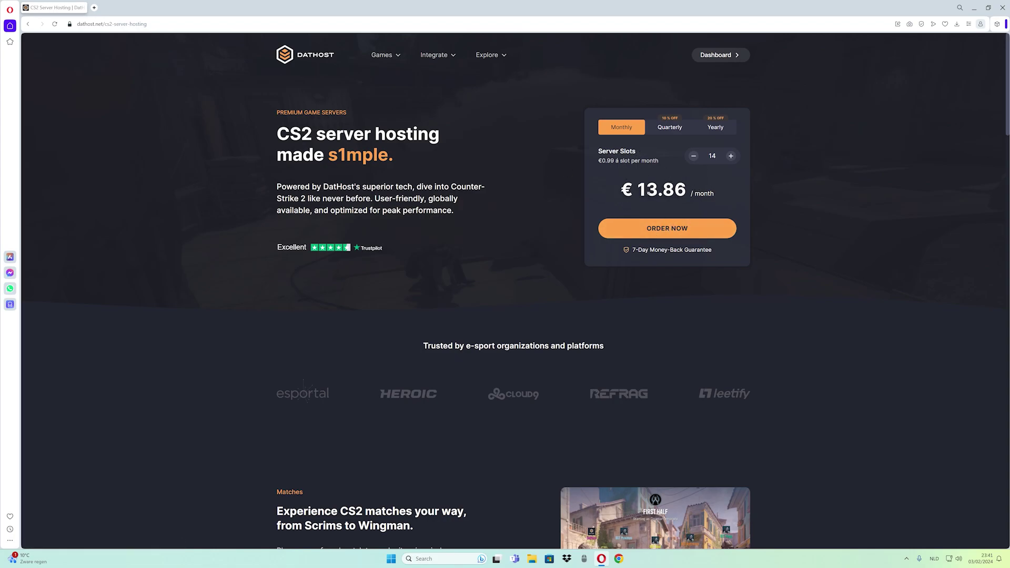
left_click(706, 57)
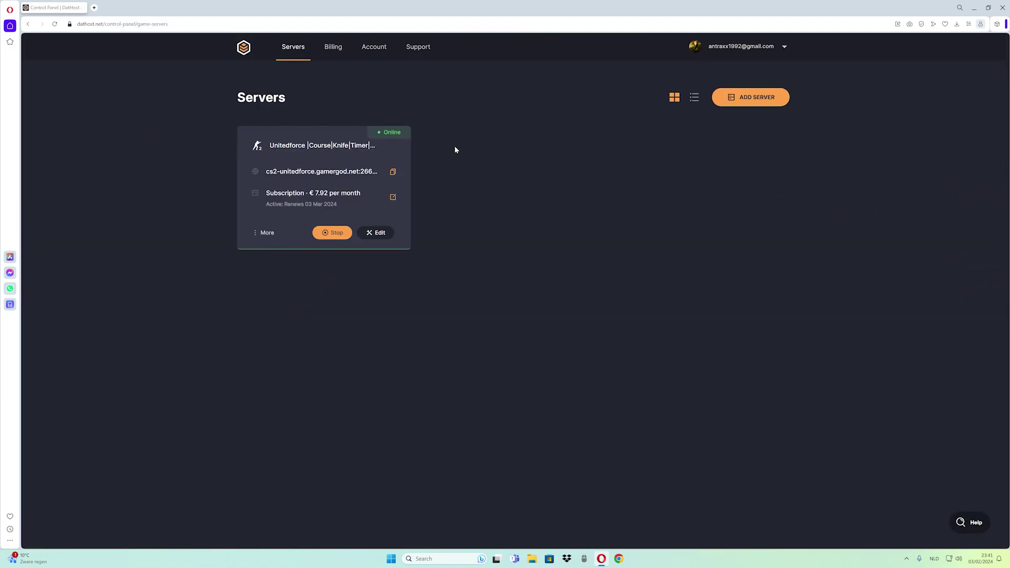
left_click(375, 233)
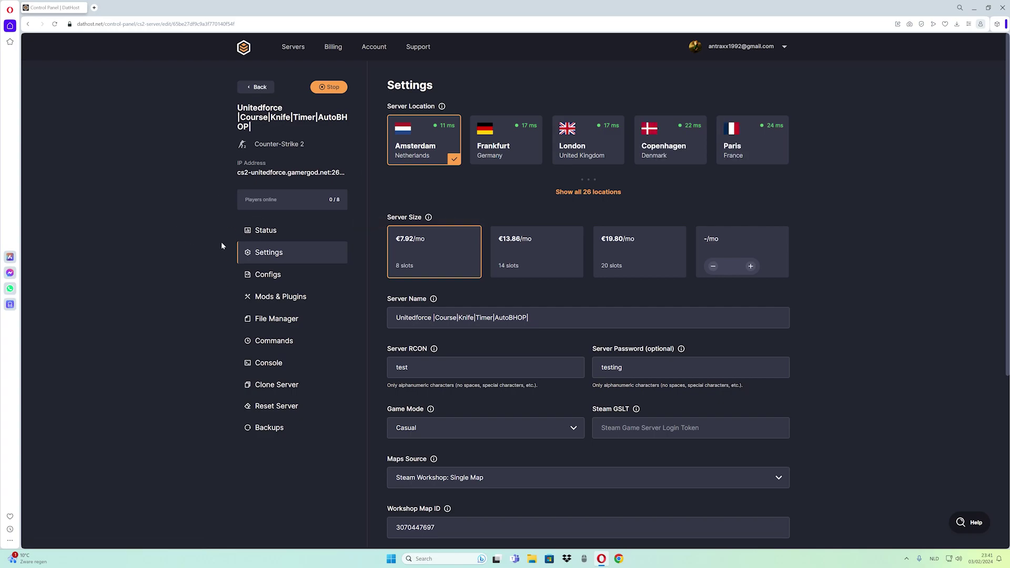
Step: Review the Plugin Library on Mods & Plugins, checking MetaMod, CounterStrikeSharp and other enabled plugins
left_click(267, 298)
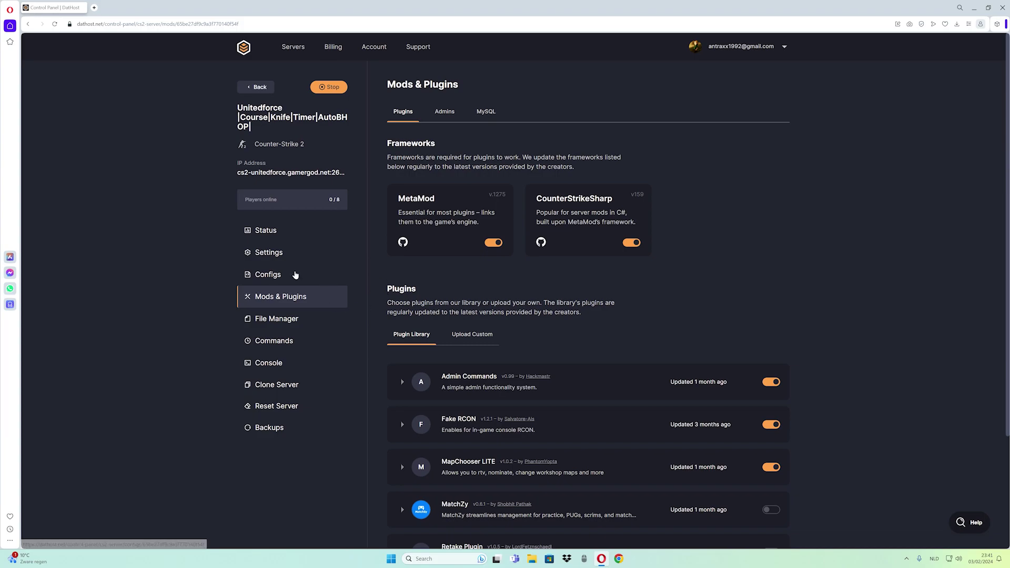
scroll(293, 273, "down", 1)
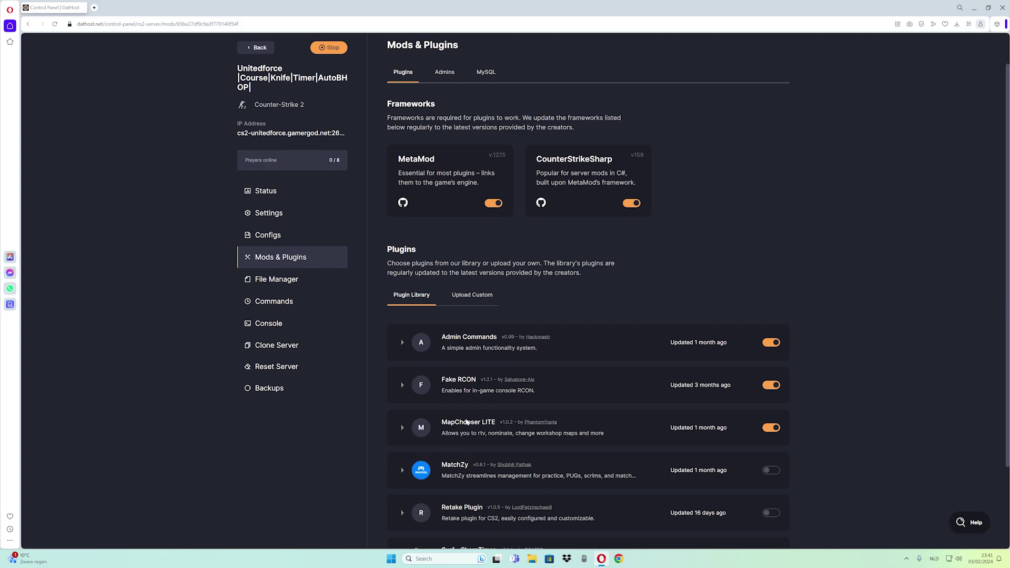
scroll(473, 365, "down", 2)
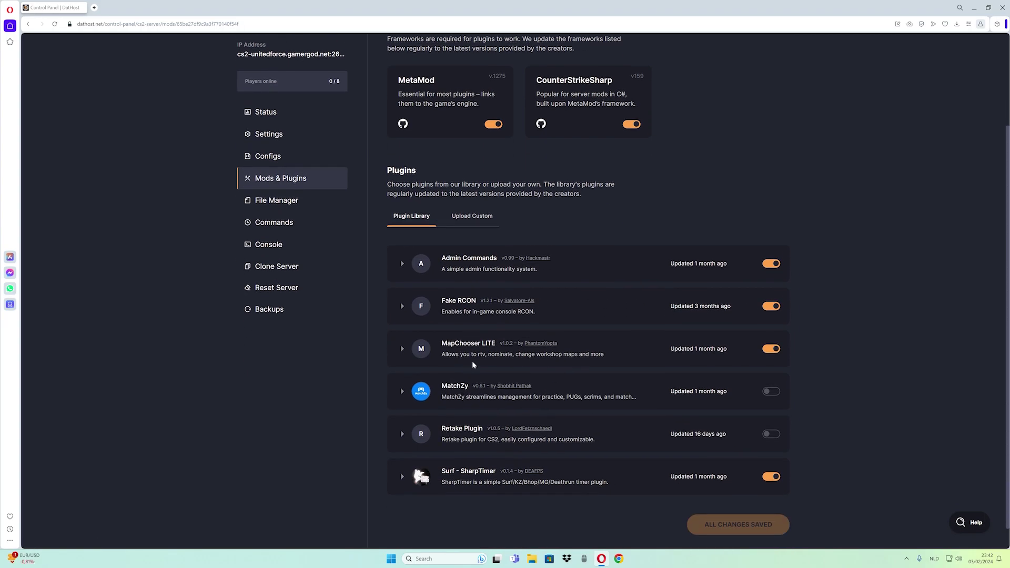
scroll(458, 424, "down", 1)
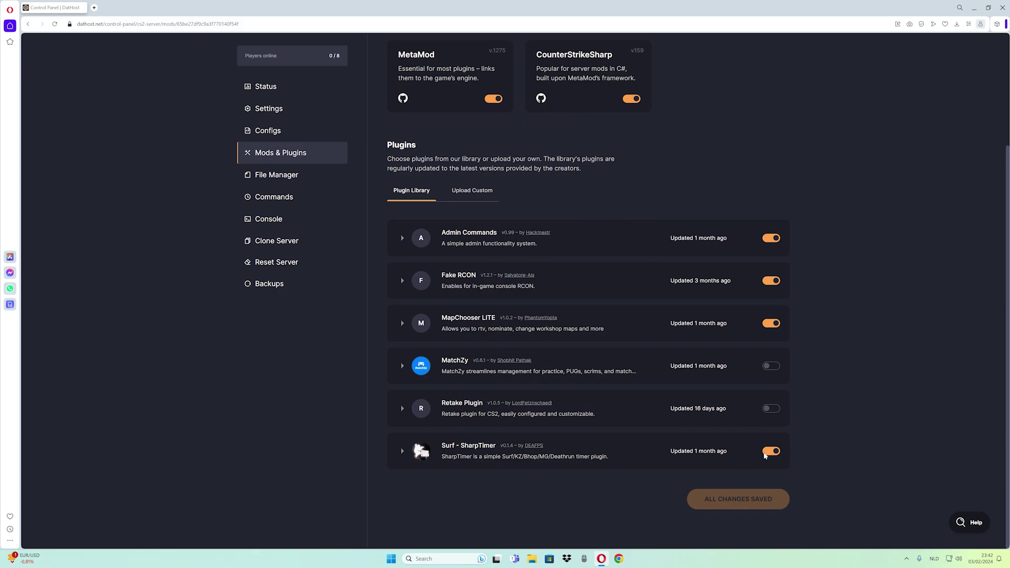
scroll(474, 335, "up", 3)
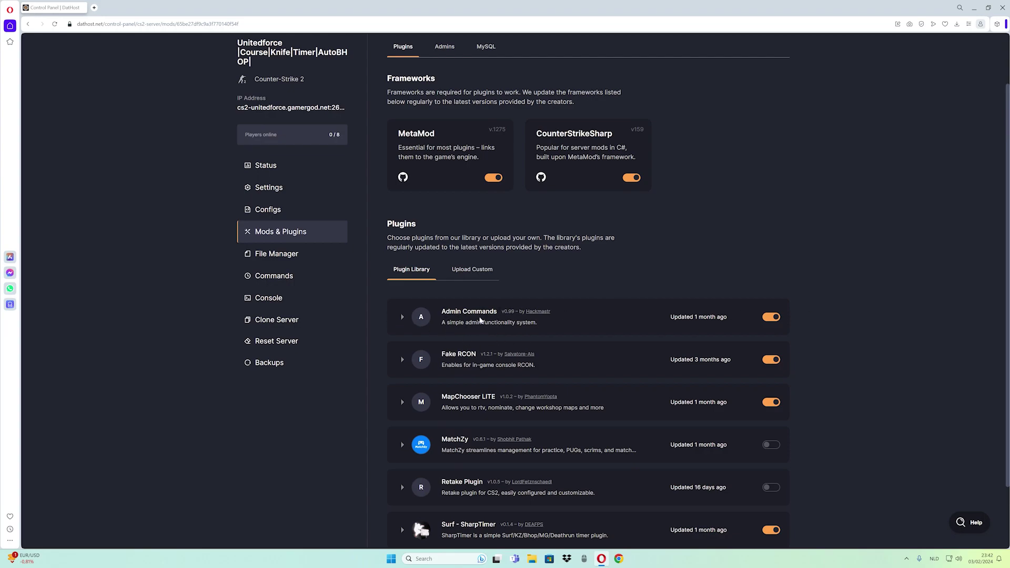
scroll(498, 302, "up", 2)
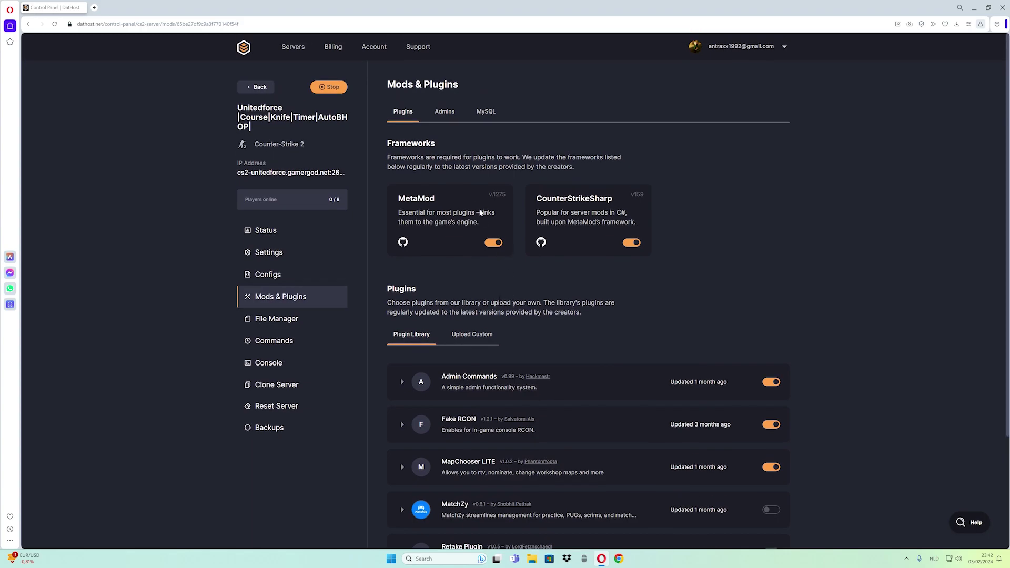
left_click(440, 116)
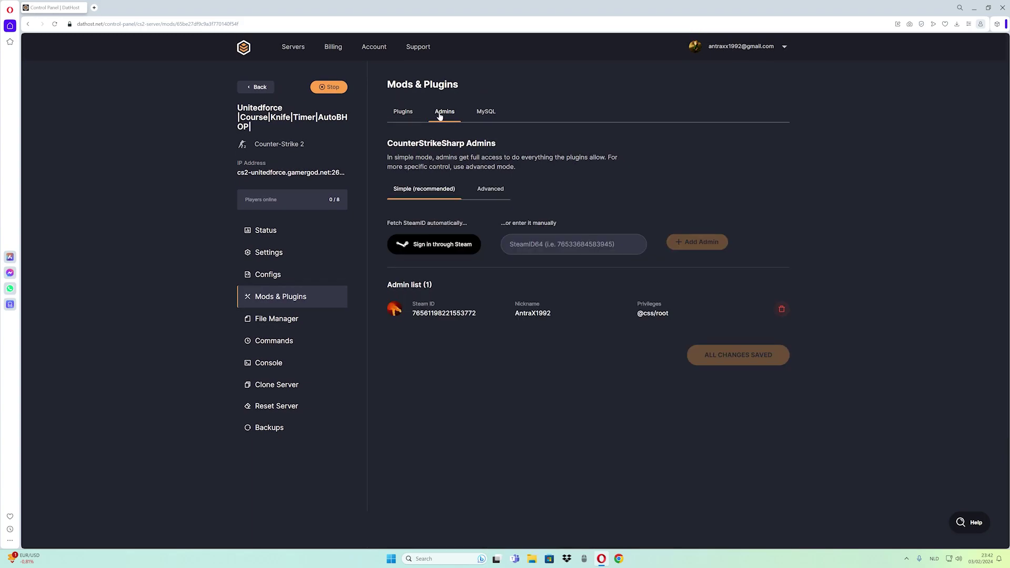
left_click(537, 249)
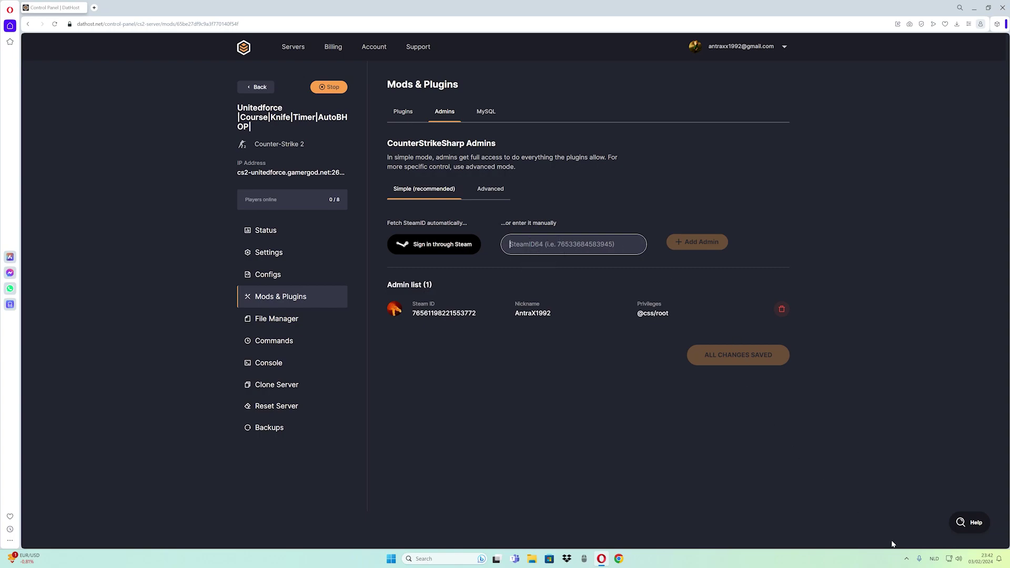
left_click(907, 559)
Step: Launch Steam, maximize its window, and open your own Steam profile page
left_click(907, 535)
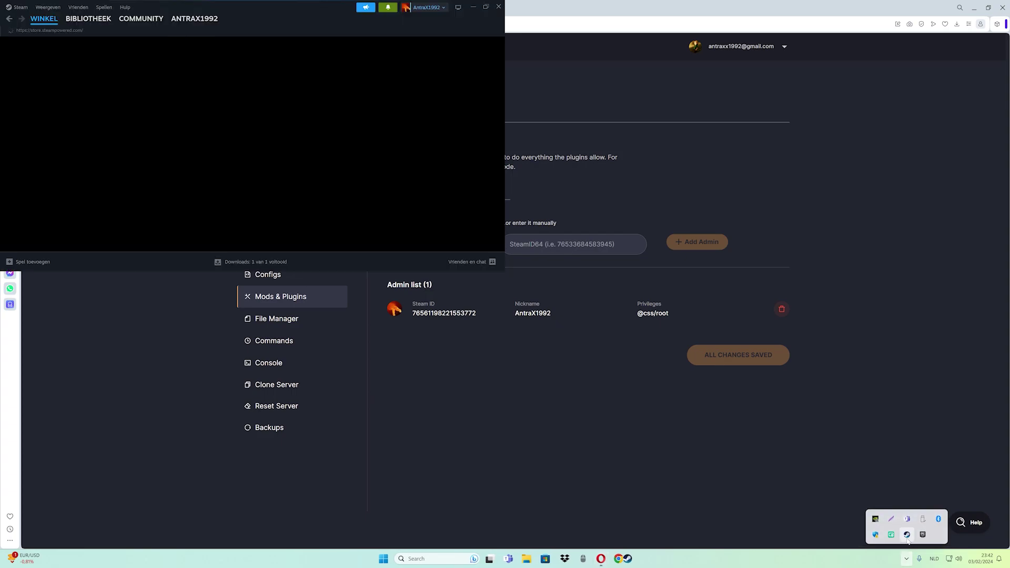
left_click(486, 6)
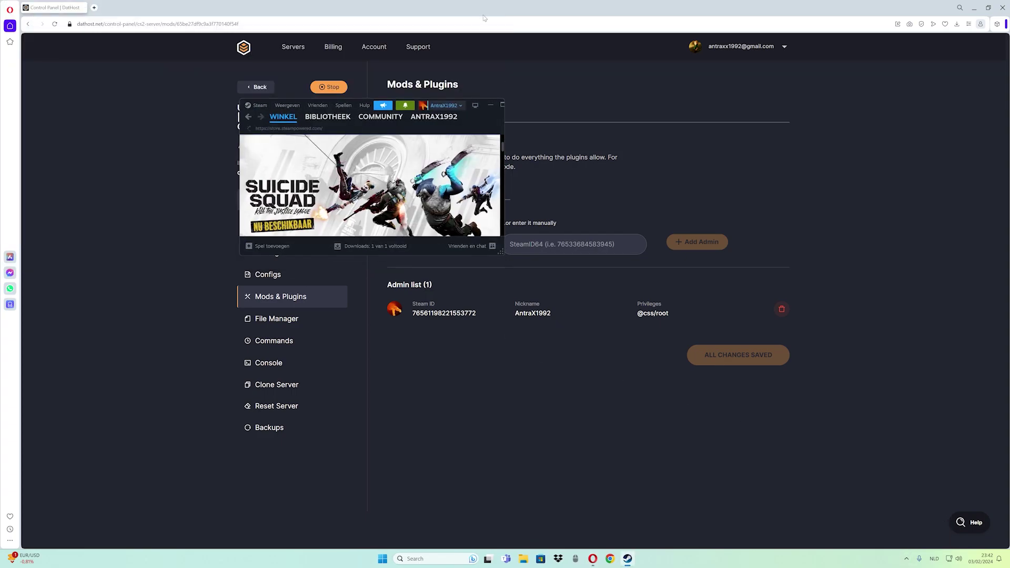
left_click(500, 107)
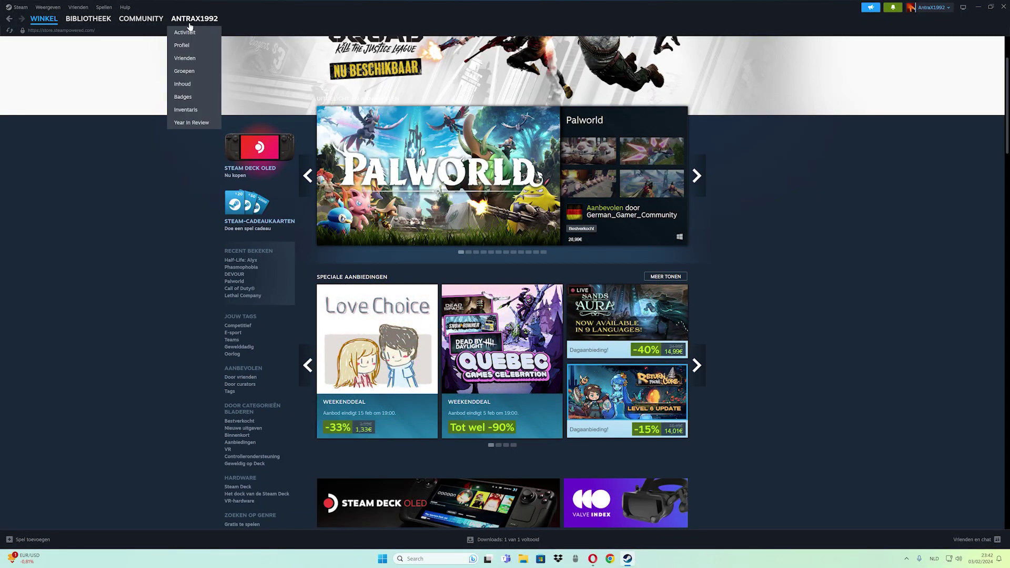
left_click(190, 25)
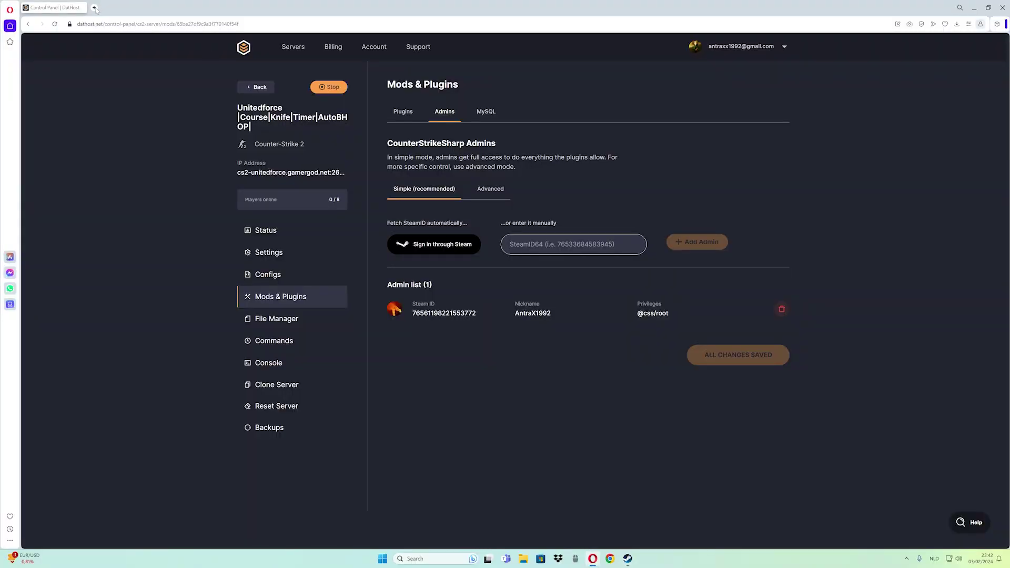
Step: In a new tab, search 'steamidfinder' and open the STEAMID I/O website
left_click(97, 7)
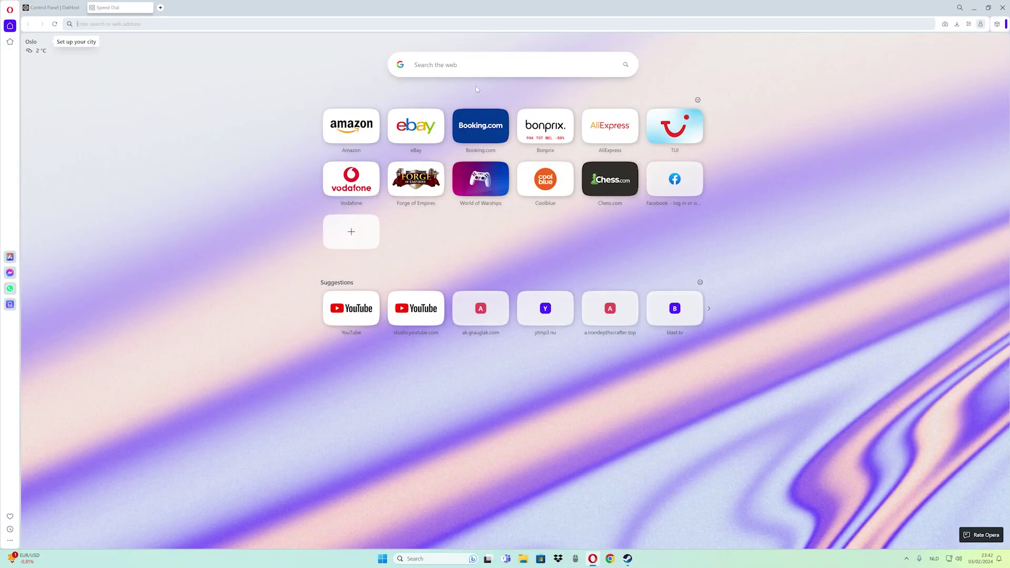
left_click(462, 63)
type("steamidfinder")
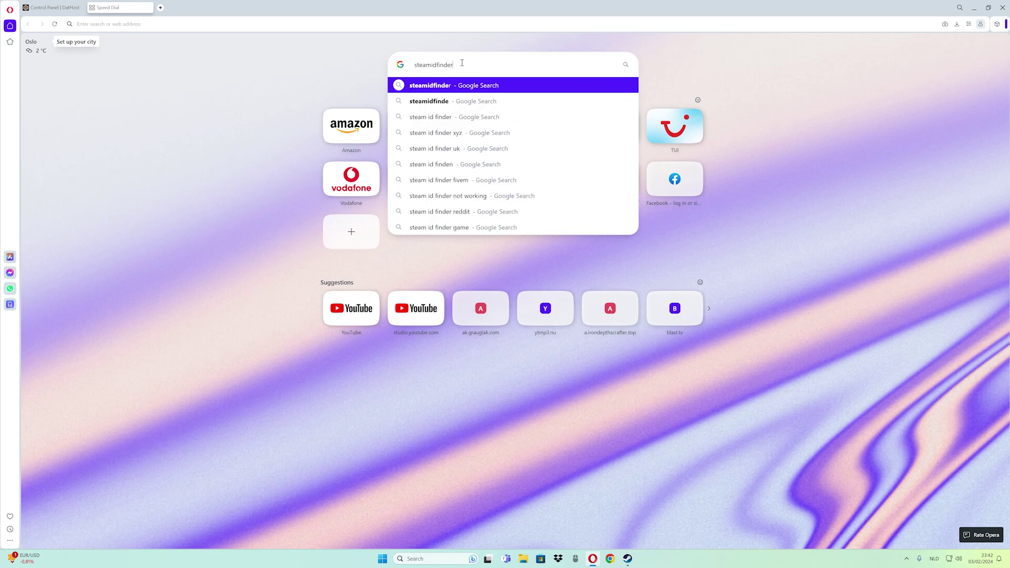
key("Return")
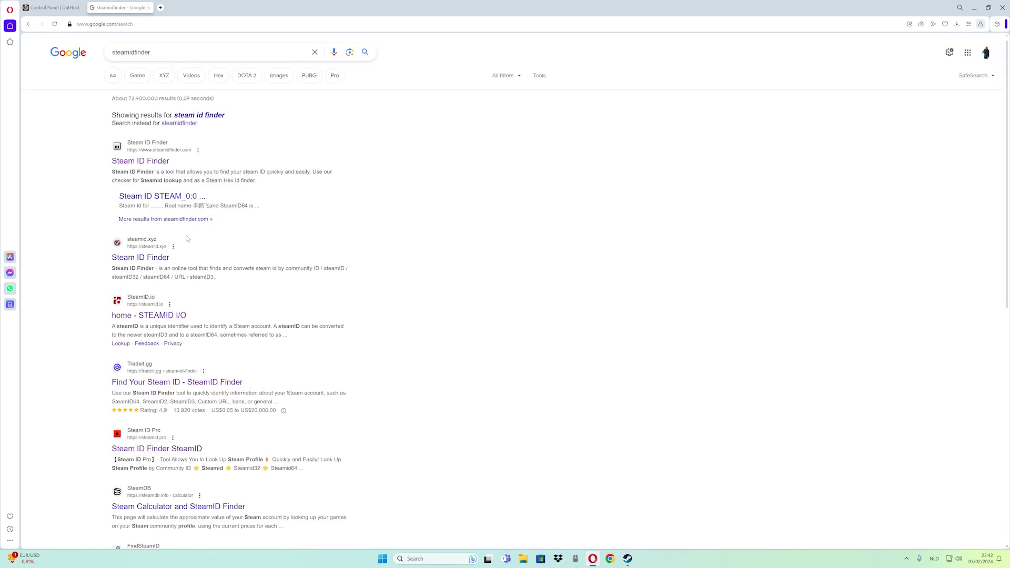
left_click(152, 316)
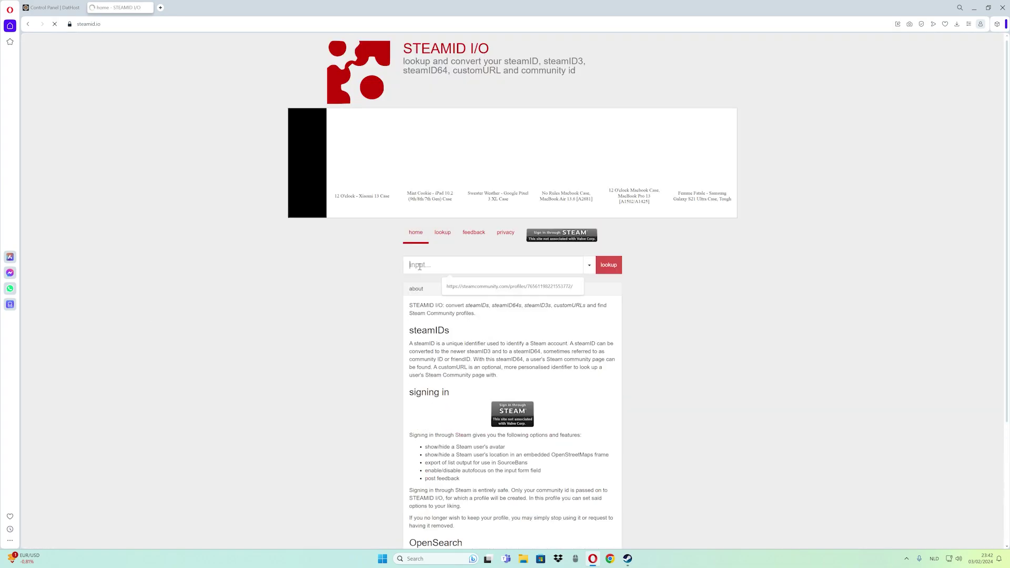
Step: Look up the pasted Steam profile address, copy its steamID64, and return to DatHost
right_click(421, 270)
left_click(432, 327)
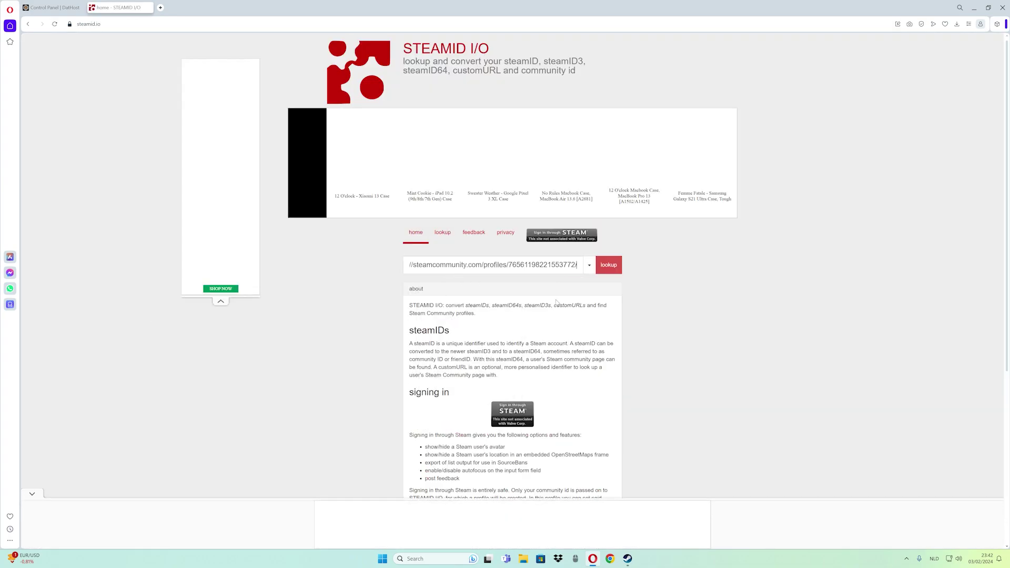
left_click(610, 267)
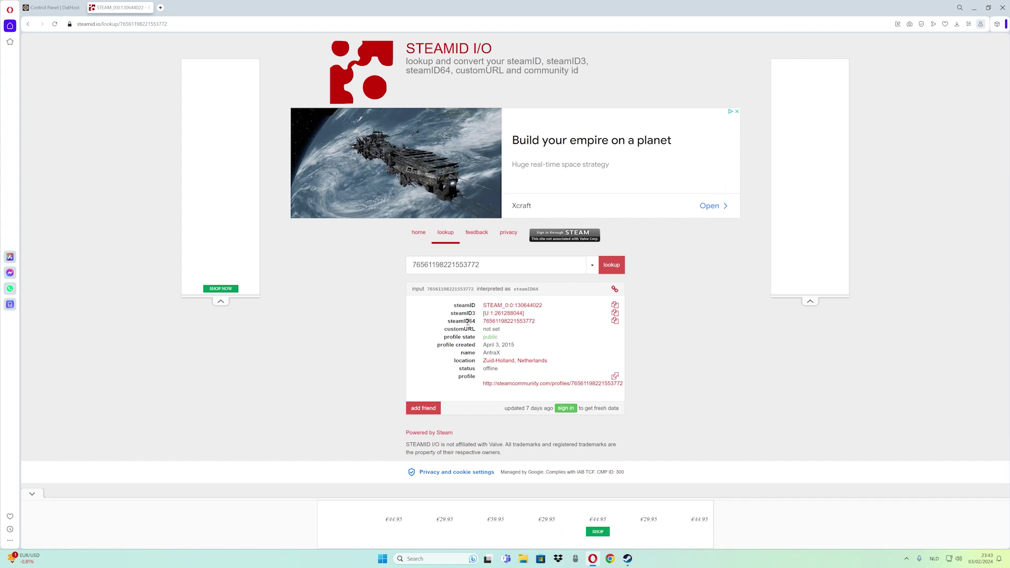
left_click(616, 322)
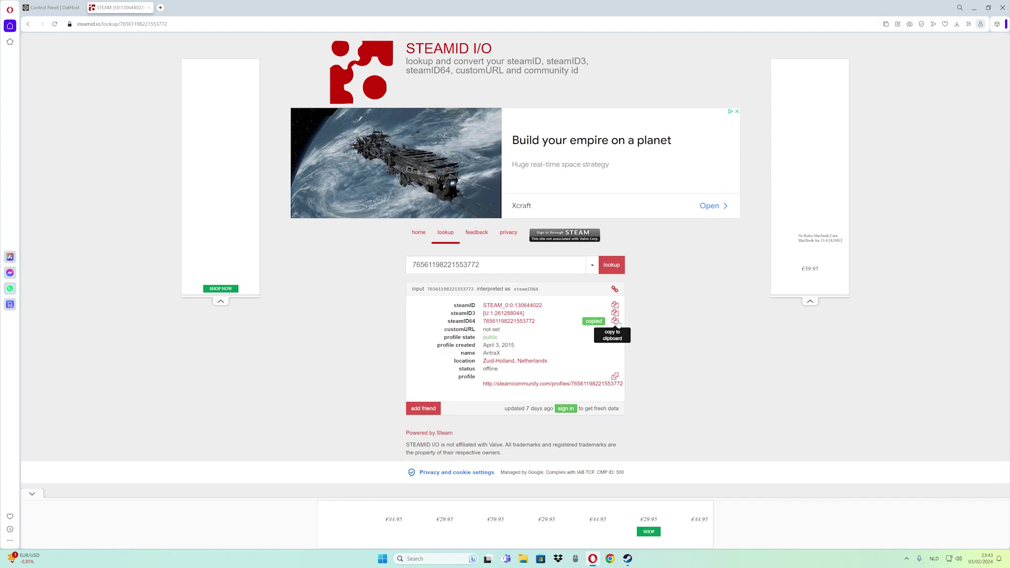
left_click(53, 7)
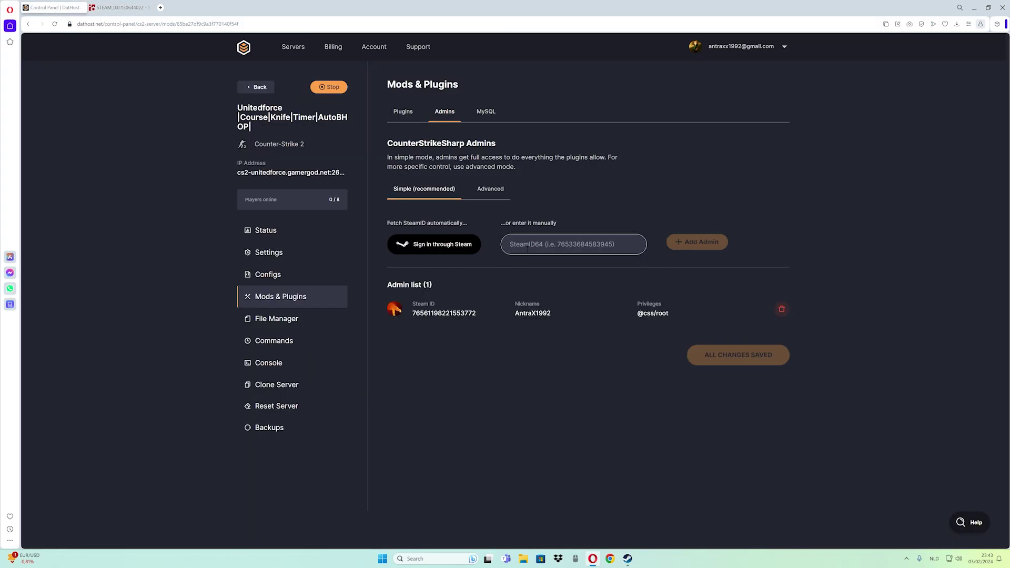
Step: Paste the copied SteamID64 into the admin field, then delete it again
key("ctrl+v")
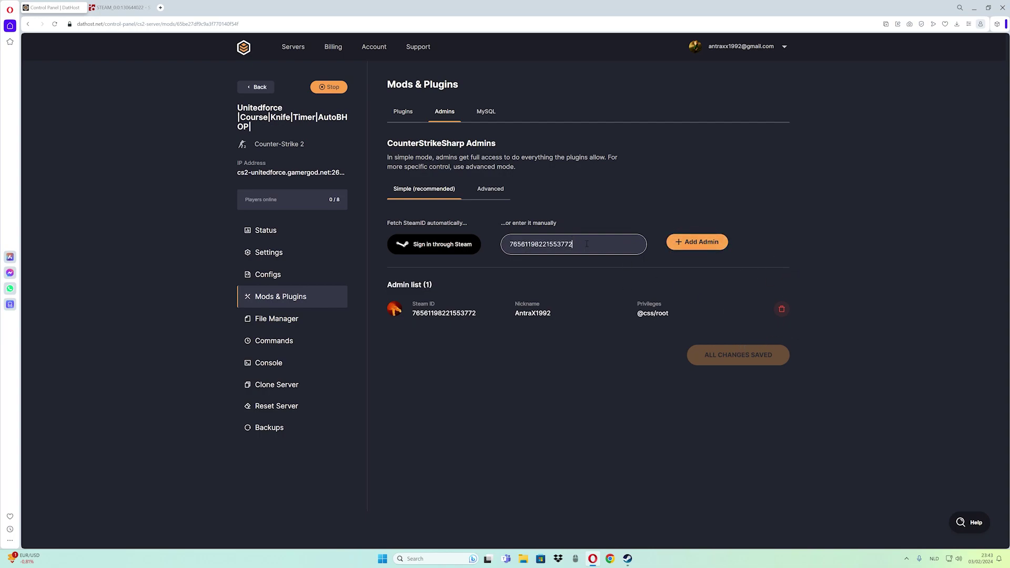
key("BackSpace")
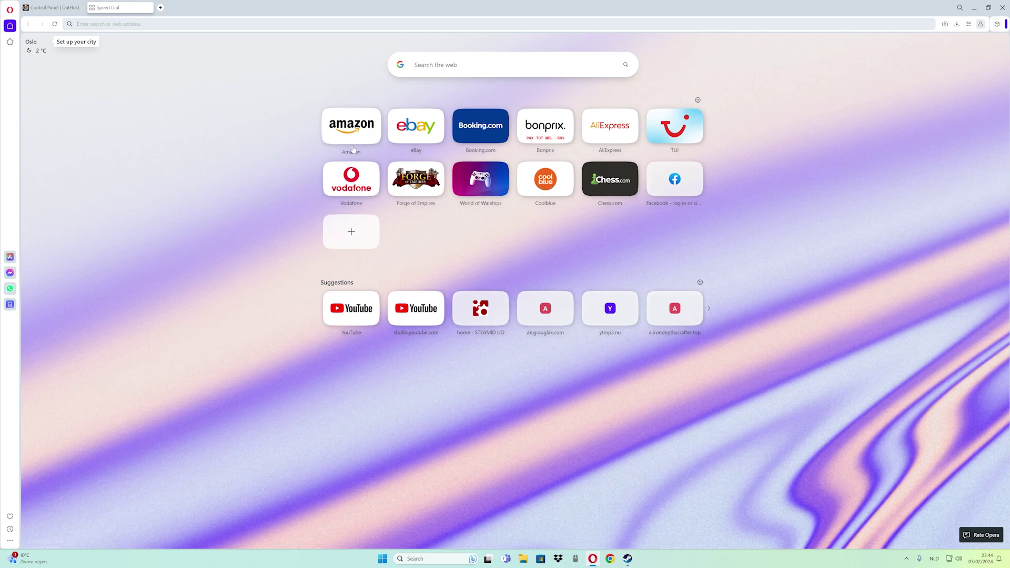
Step: Search 'ghostcap' and open GhostCap Gaming's CS2 Plugins List article
left_click(440, 63)
type("ghostcap")
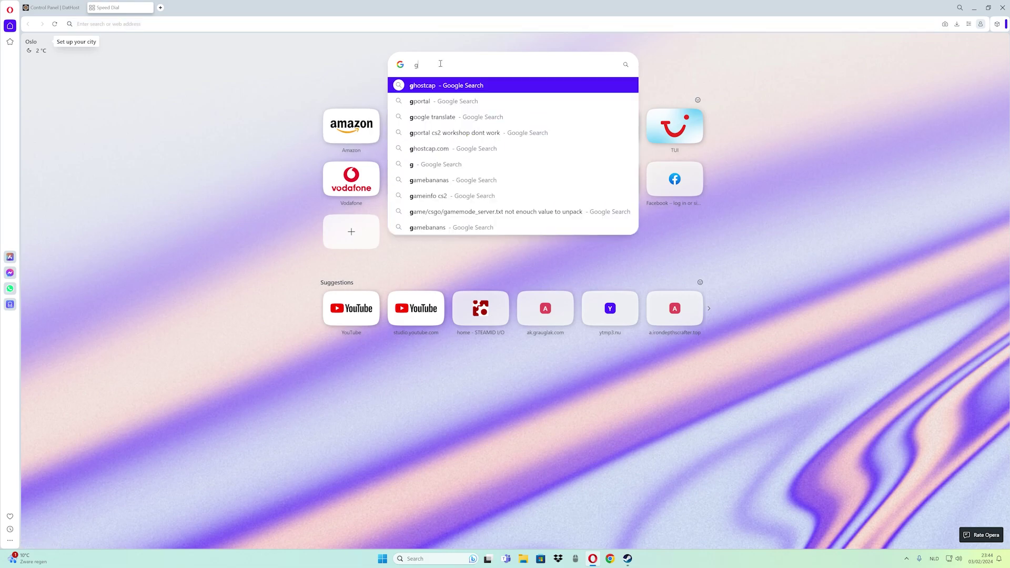
key("Return")
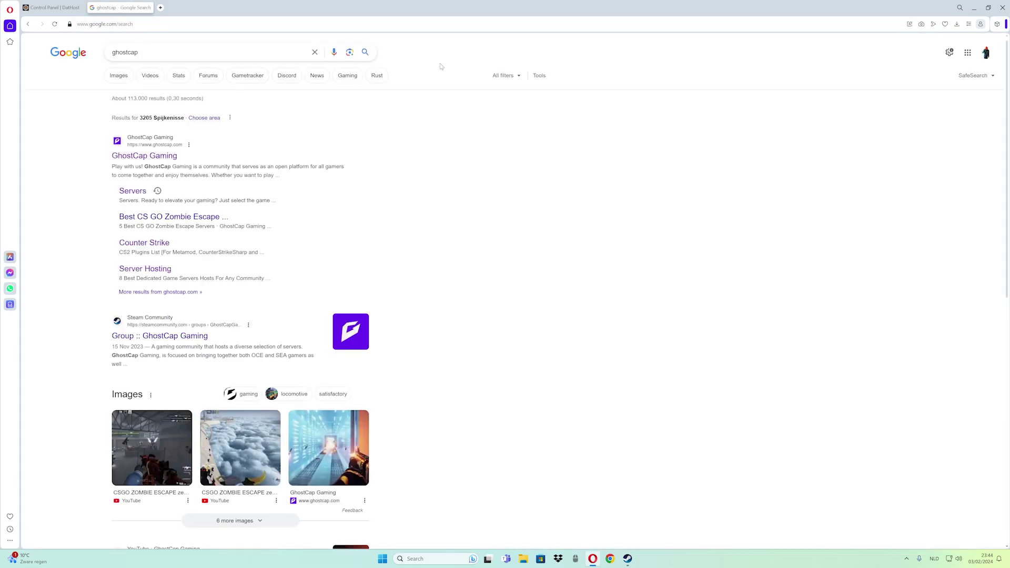
left_click(141, 157)
scroll(158, 231, "down", 3)
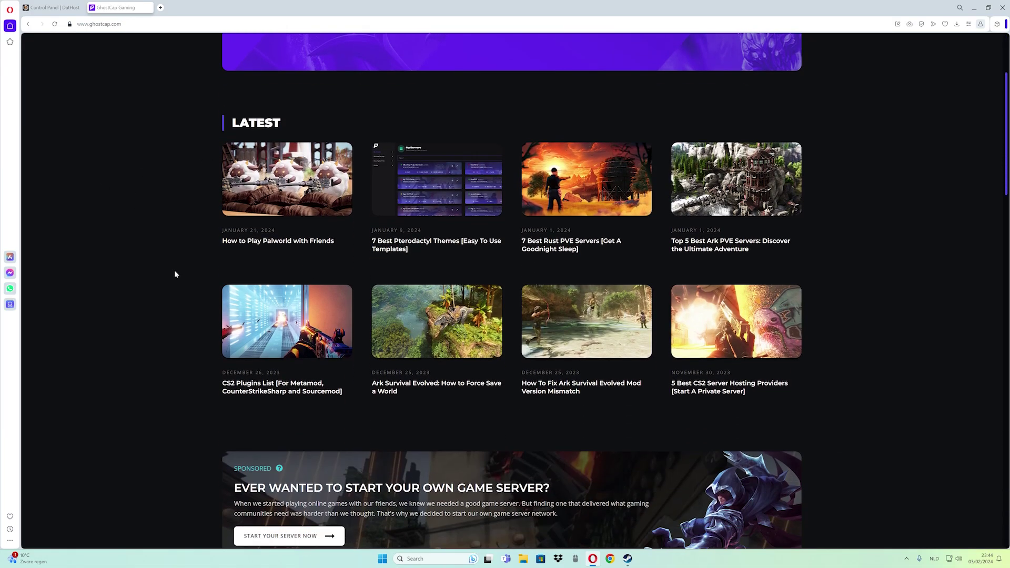
left_click(273, 328)
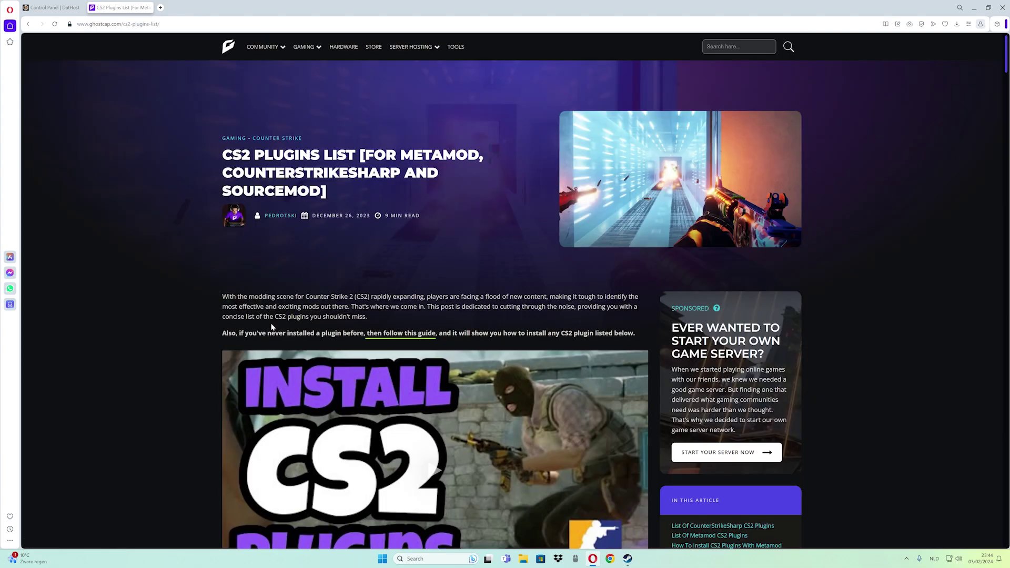
Step: Filter the plugin table for 'simpleadm' and open the CS2-SimpleAdmin GitHub repository
scroll(202, 340, "down", 8)
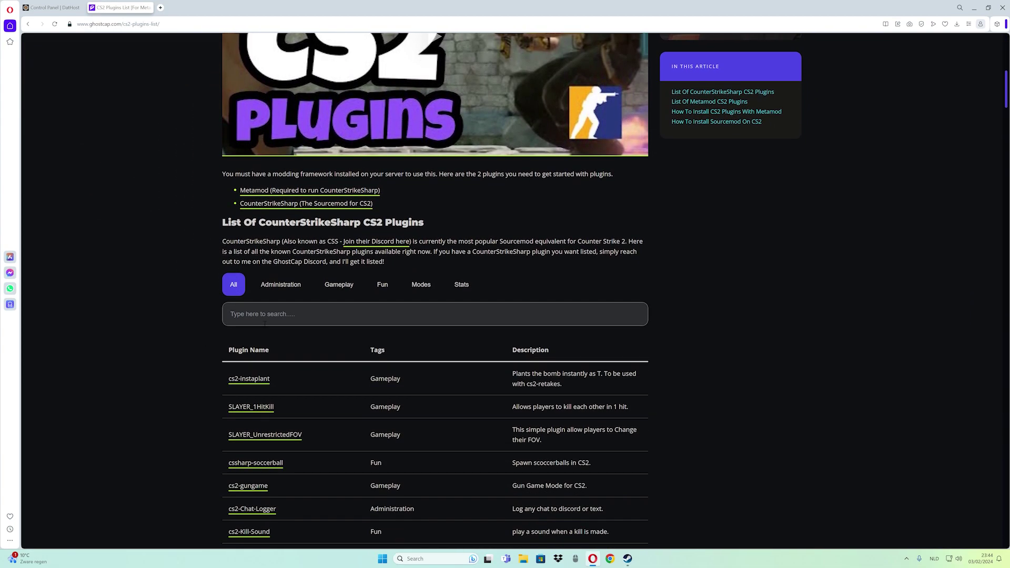
left_click(265, 314)
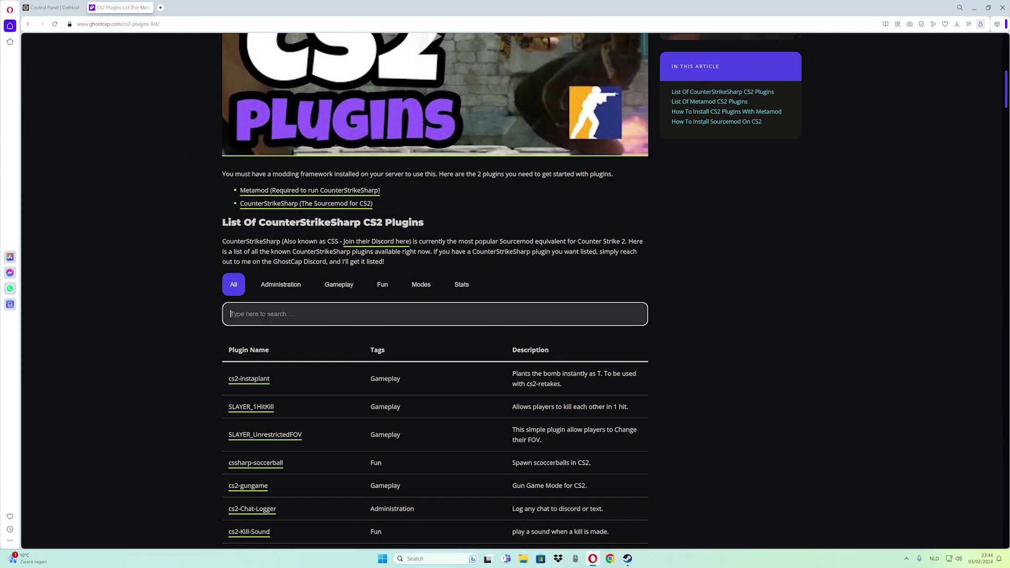
type("si")
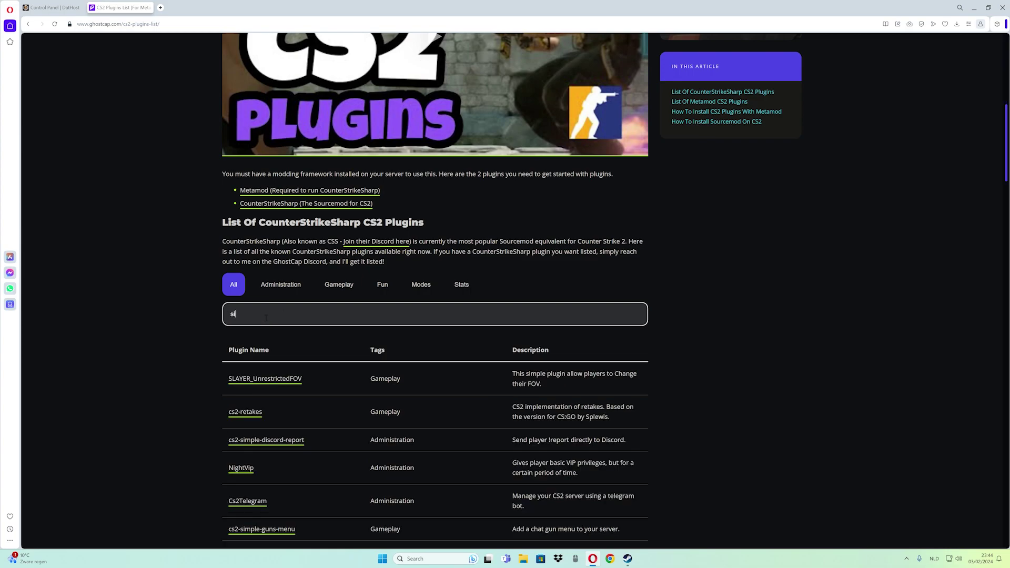
type("mpleadmin")
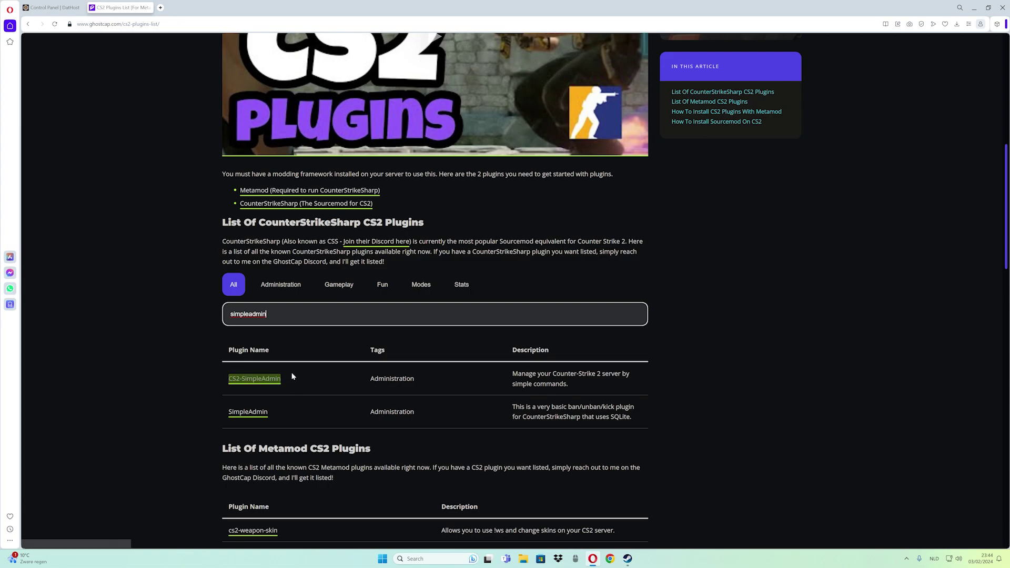
left_click(257, 382)
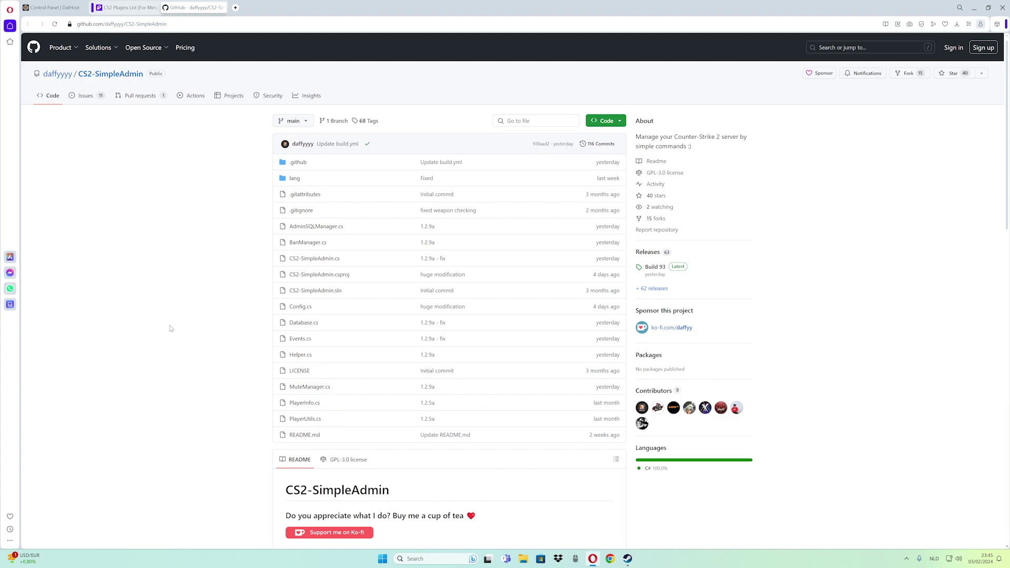
scroll(292, 383, "down", 5)
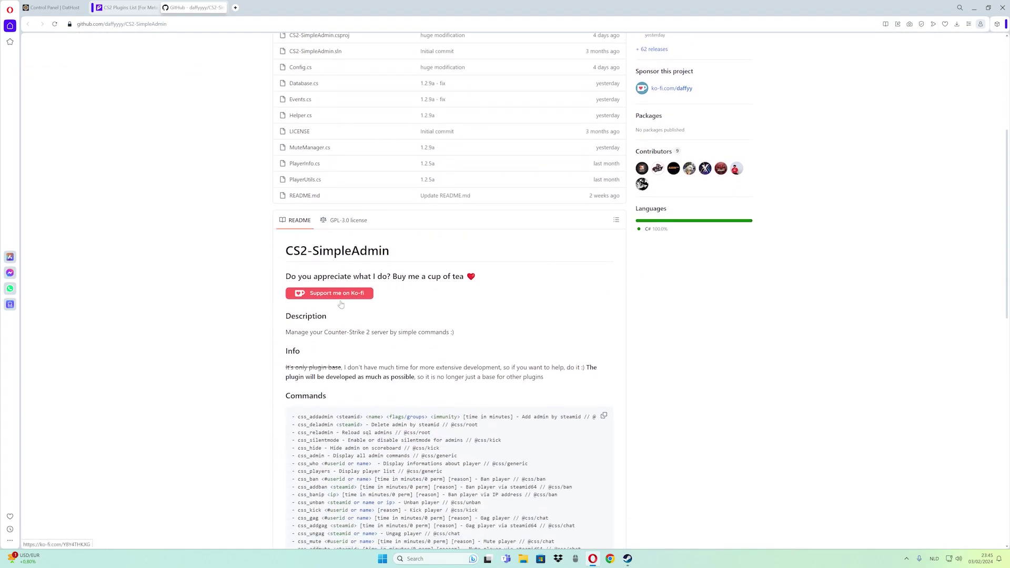
scroll(292, 383, "down", 3)
scroll(348, 375, "up", 2)
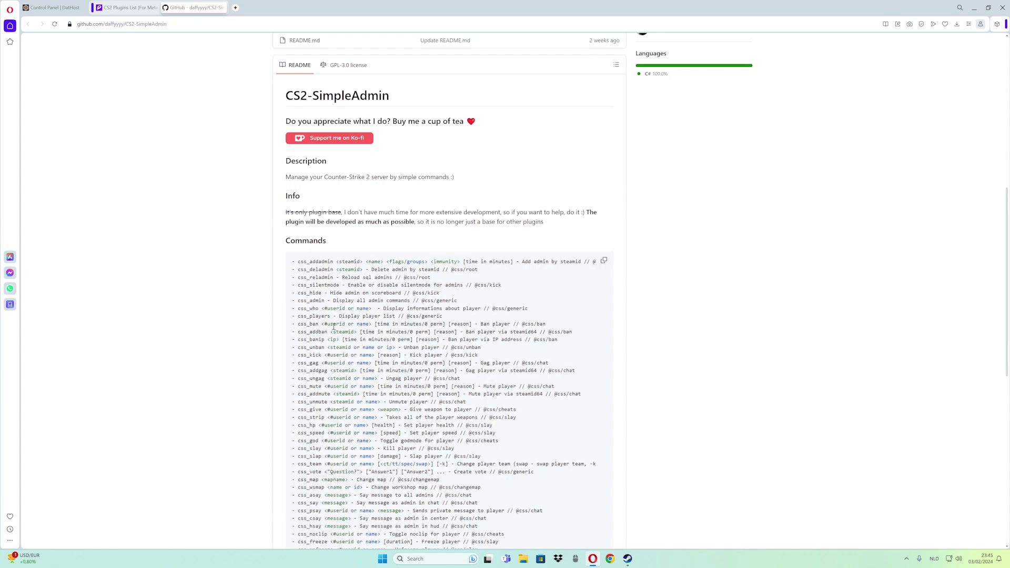
scroll(332, 357, "down", 3)
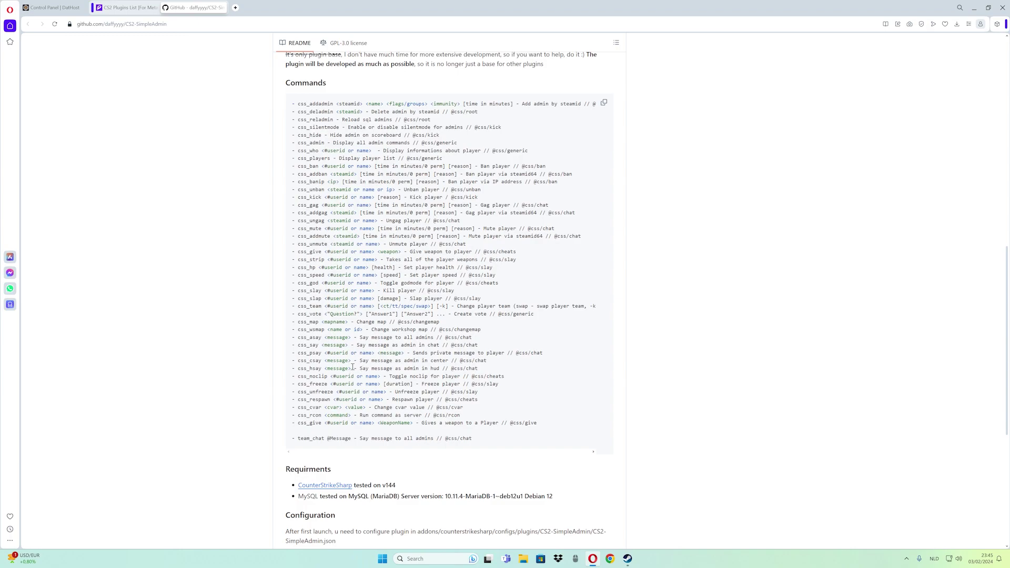
scroll(353, 367, "up", 10)
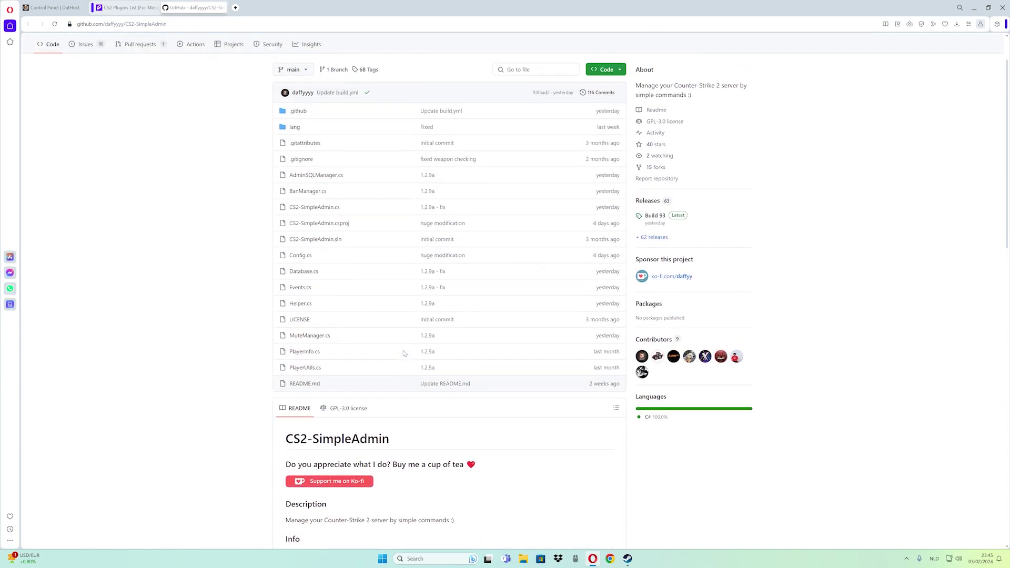
scroll(405, 353, "up", 1)
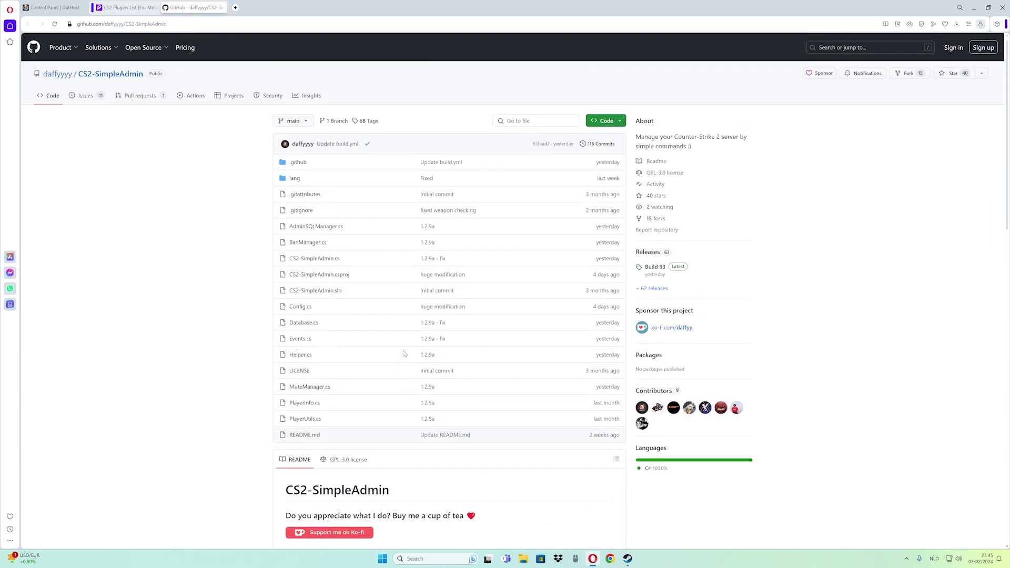
Step: Download CS2-SimpleAdmin.zip from the Build 93 release and find it in File Explorer
left_click(662, 291)
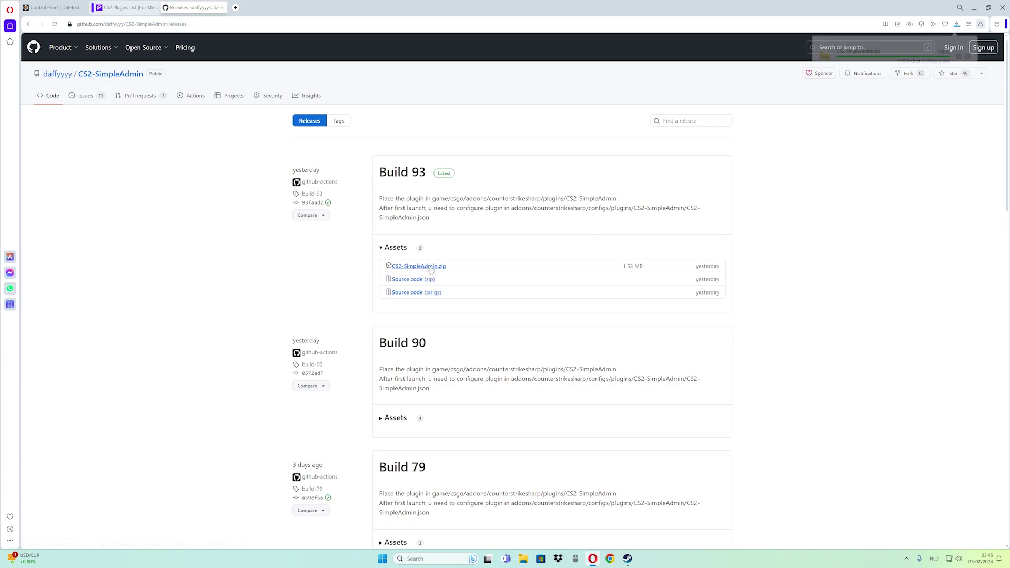
left_click(525, 559)
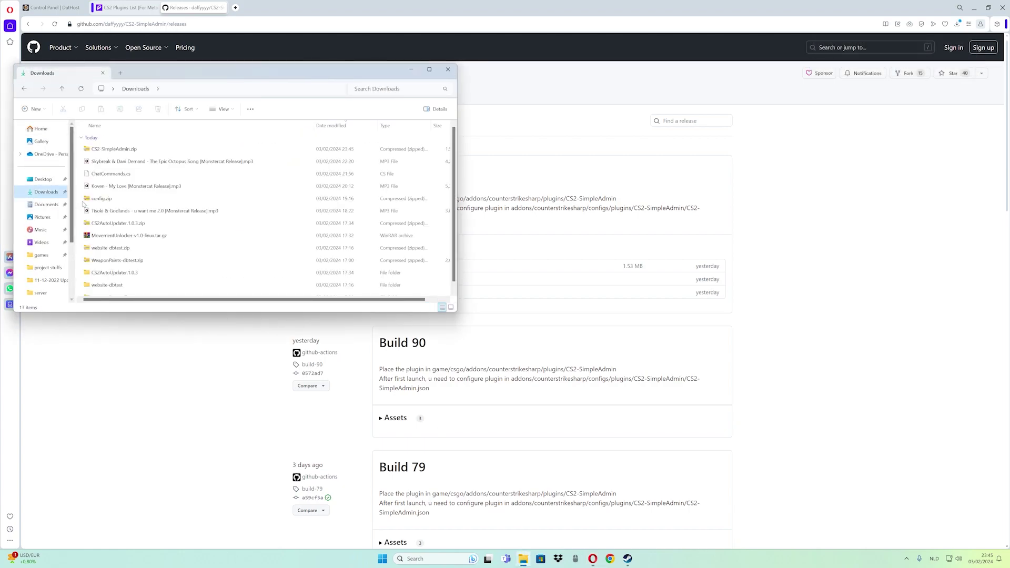
Step: Delete all older downloads, leaving only CS2-SimpleAdmin.zip
left_click(131, 162)
scroll(131, 174, "down", 1)
left_click(124, 291, "shift")
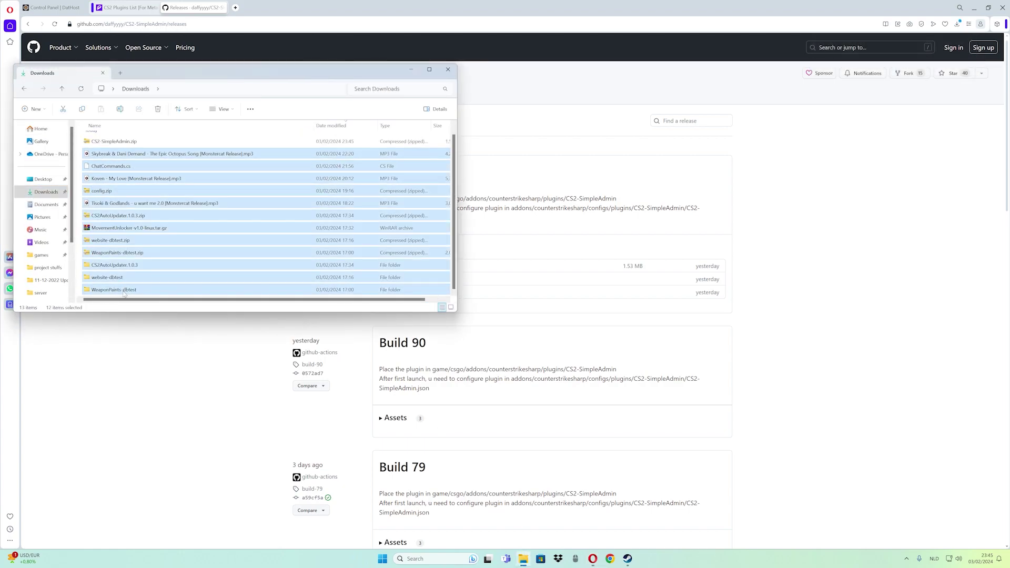
key("Delete")
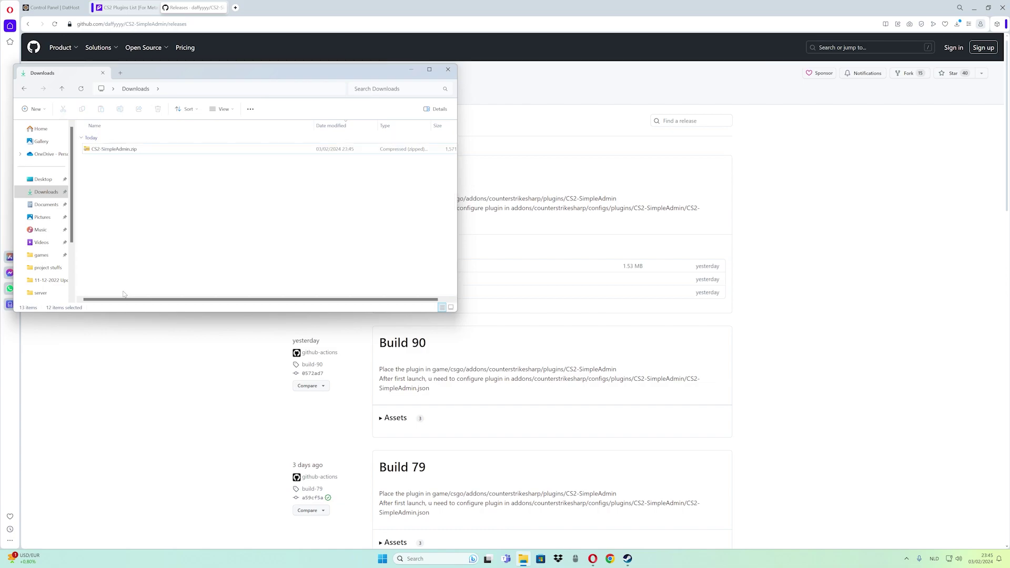
Step: Extract CS2-SimpleAdmin.zip into a CS2-SimpleAdmin folder in Downloads
left_click(108, 153)
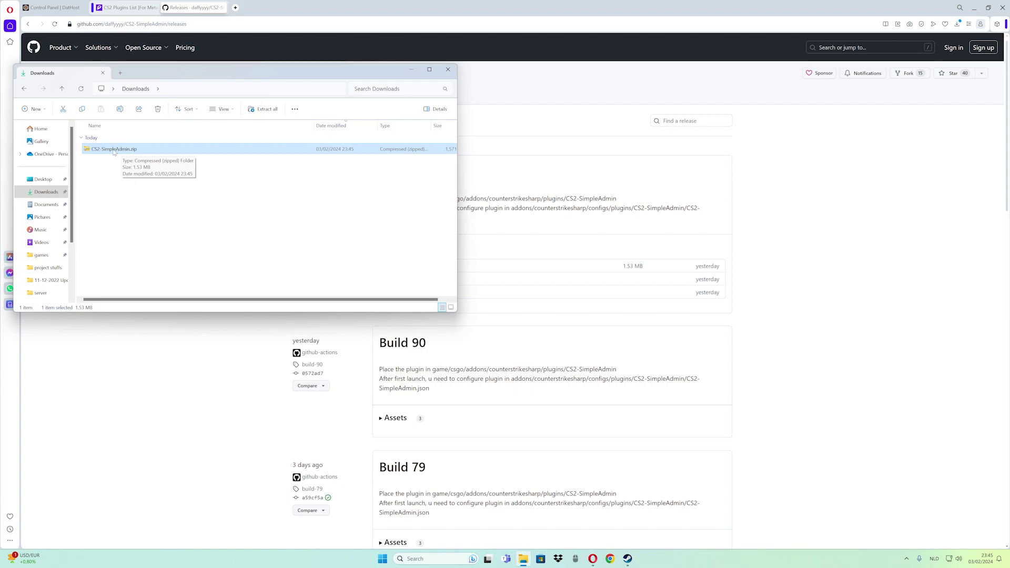
right_click(113, 152)
left_click(142, 243)
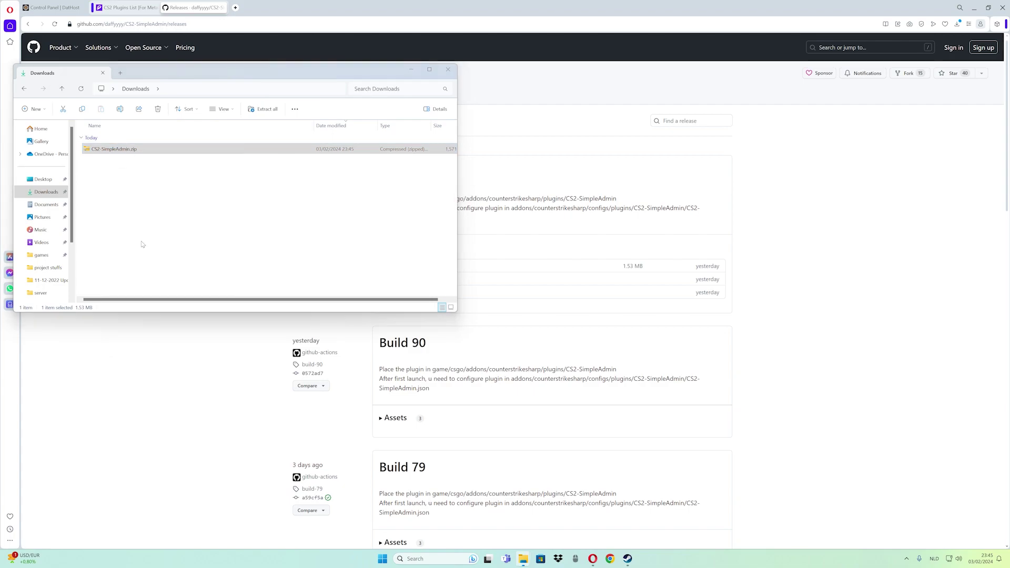
left_click(572, 361)
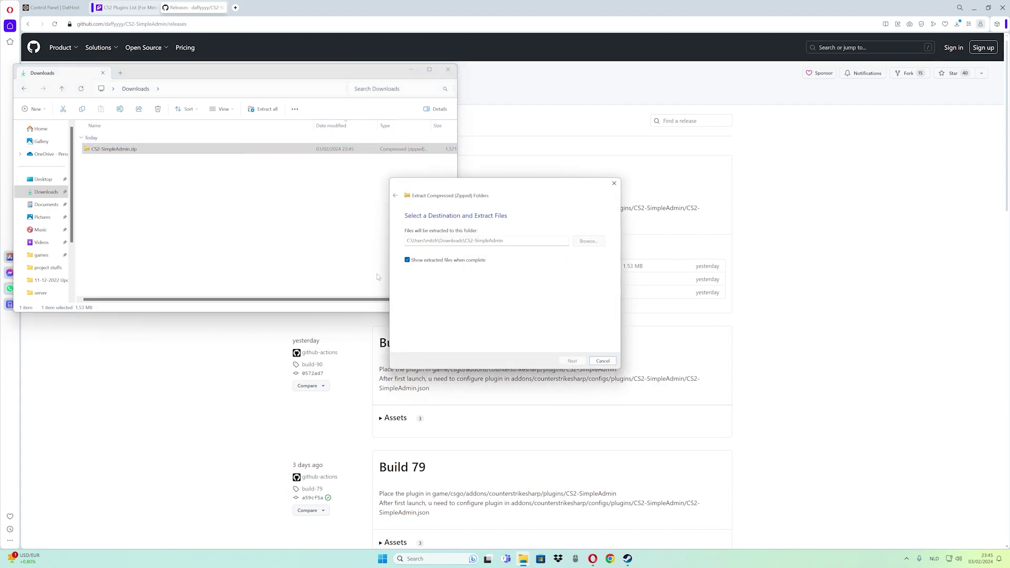
Step: Confirm the plugin DLLs are in the inner CS2-SimpleAdmin folder, then go back up
left_click(108, 166)
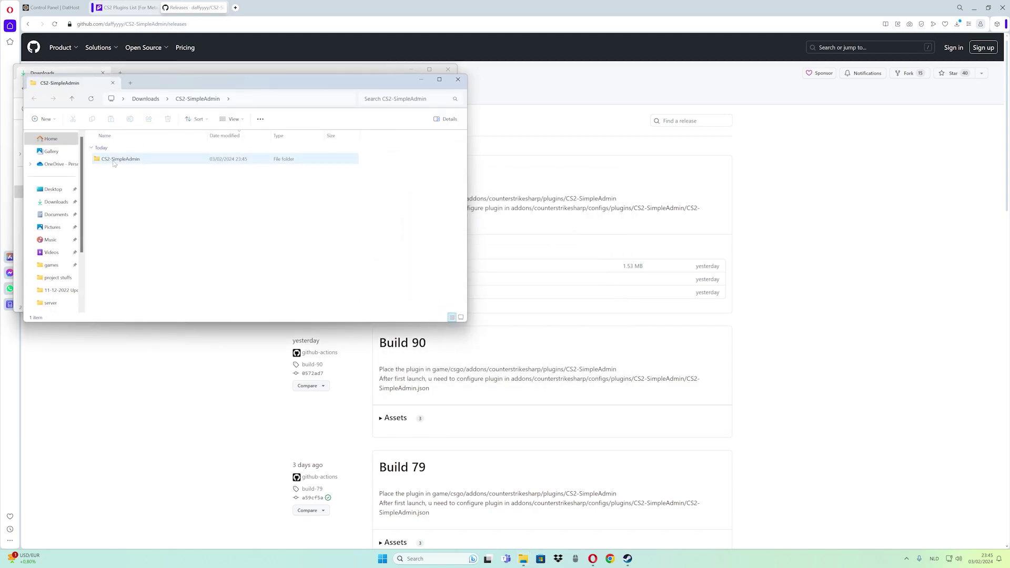
double_click(115, 161)
scroll(193, 210, "down", 5)
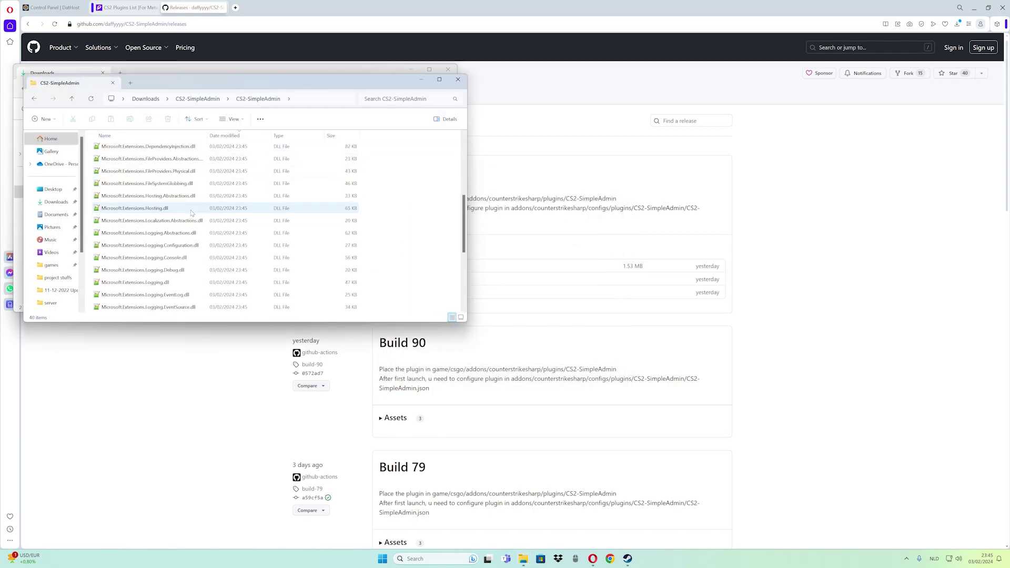
left_click(34, 99)
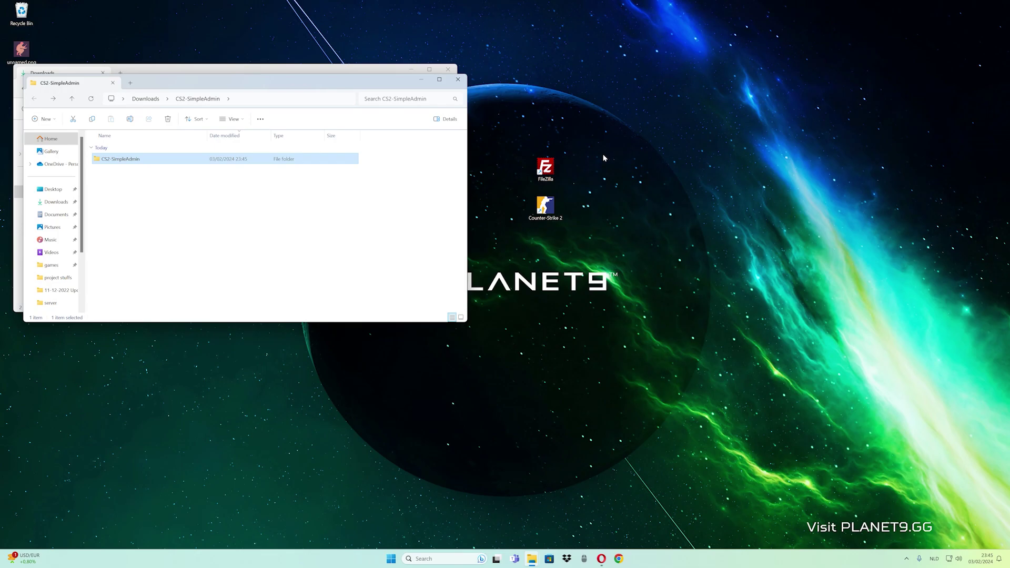
Step: Launch FileZilla, connect to the saved DatHost server, and open addons/counterstrikesharp/plugins
double_click(545, 167)
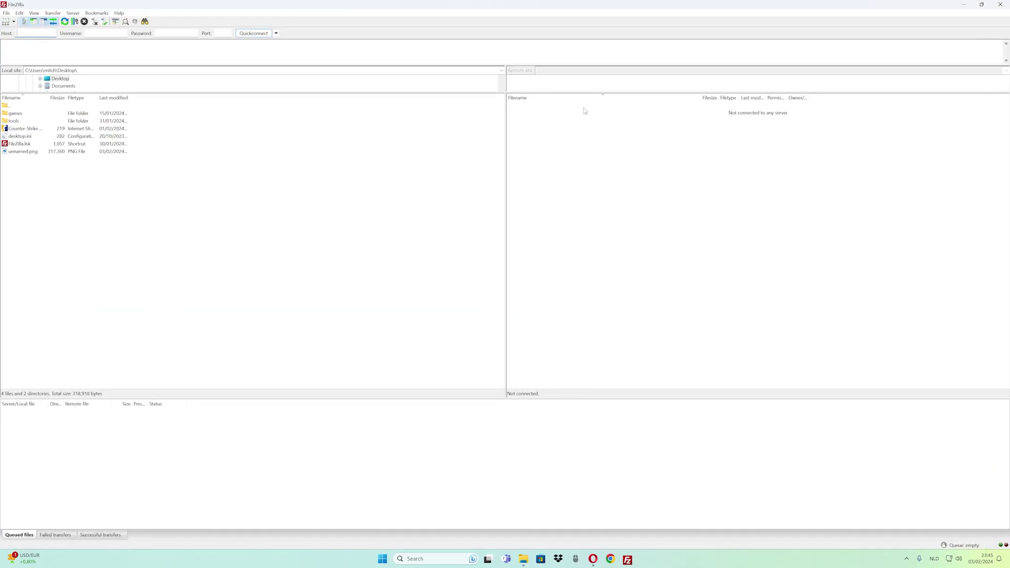
left_click(277, 33)
left_click(309, 57)
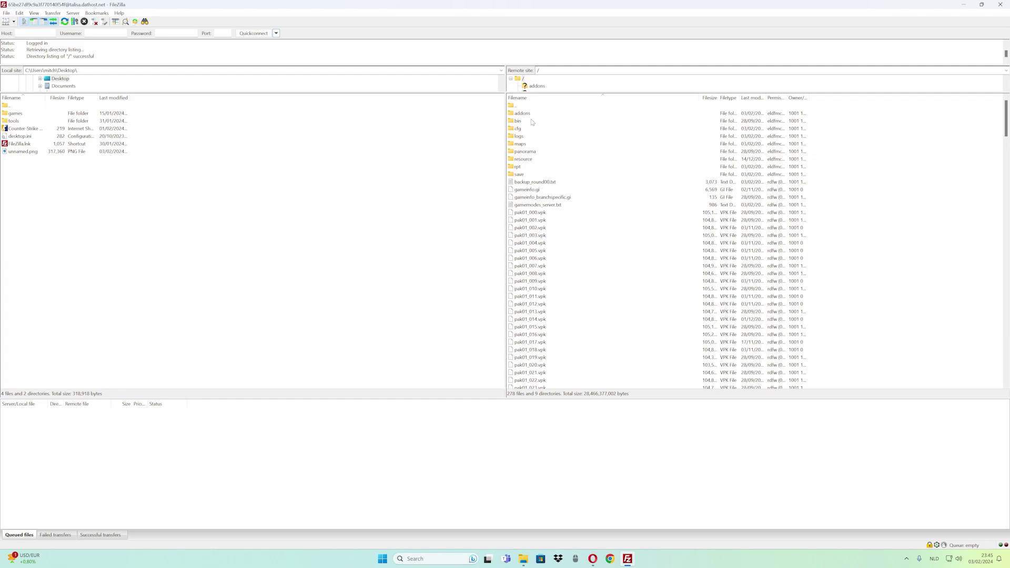
double_click(532, 115)
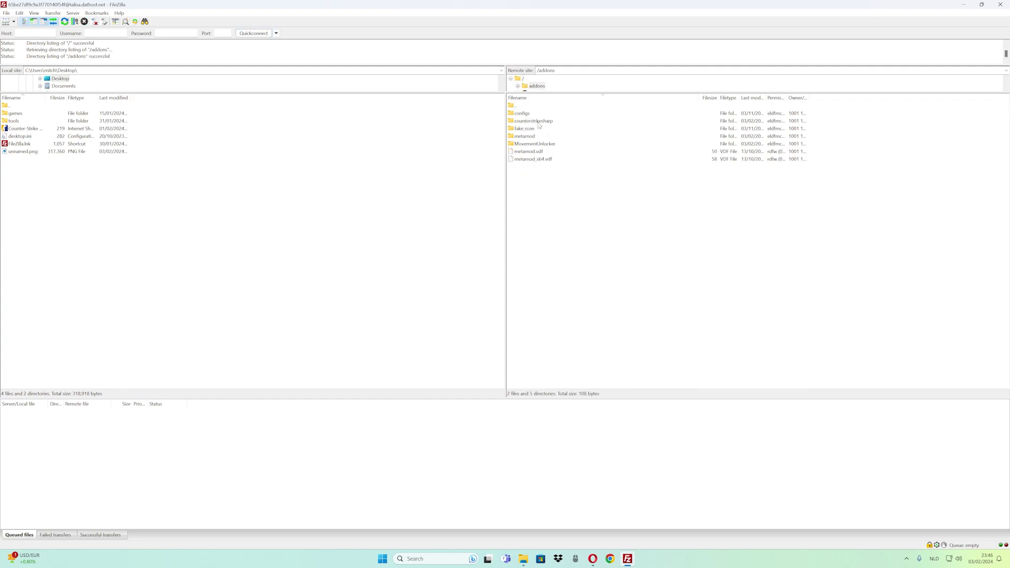
double_click(538, 122)
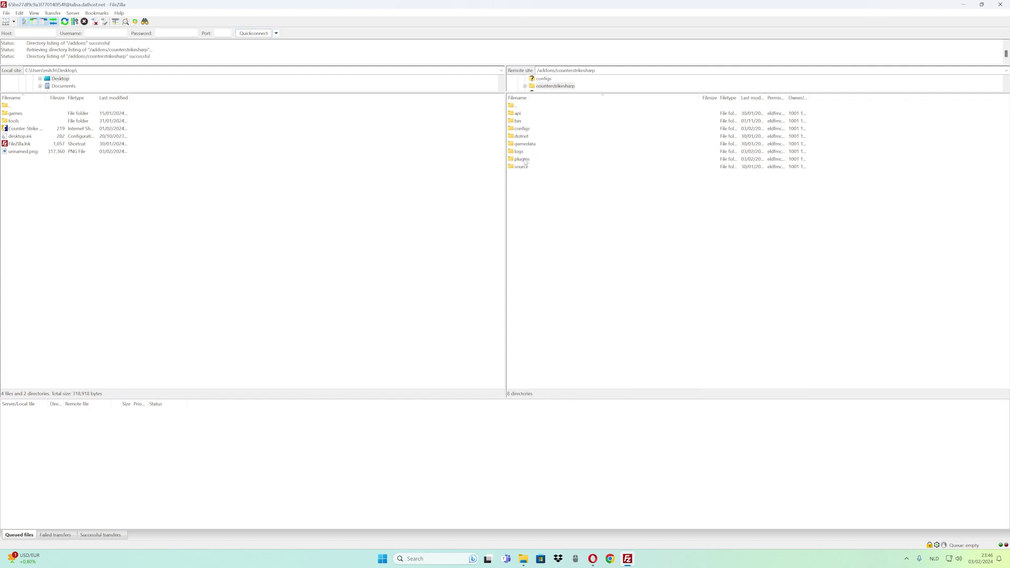
double_click(527, 159)
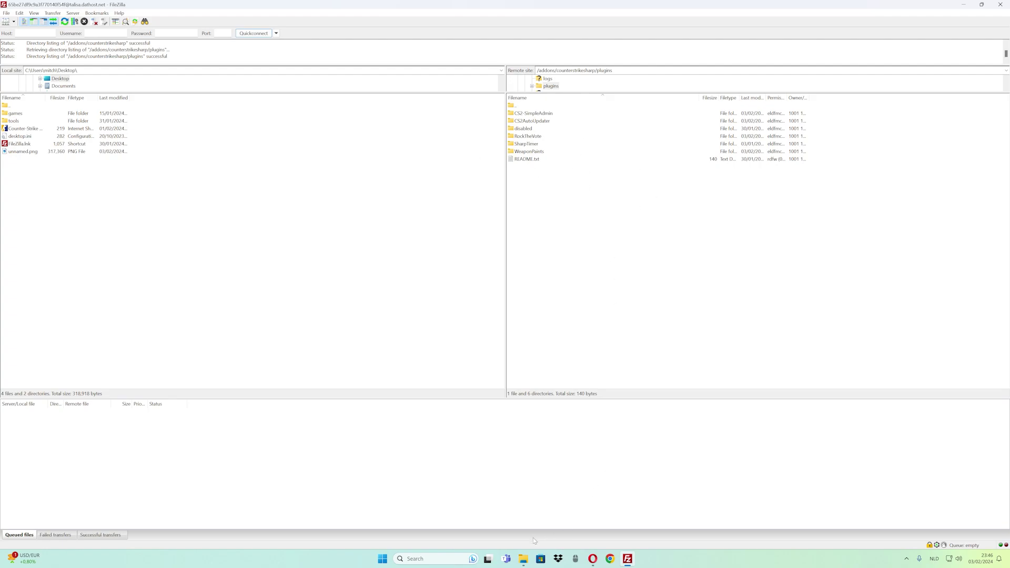
Step: Upload the CS2-SimpleAdmin folder from Explorer into the server's plugins folder
mouse_move(523, 559)
left_click(552, 513)
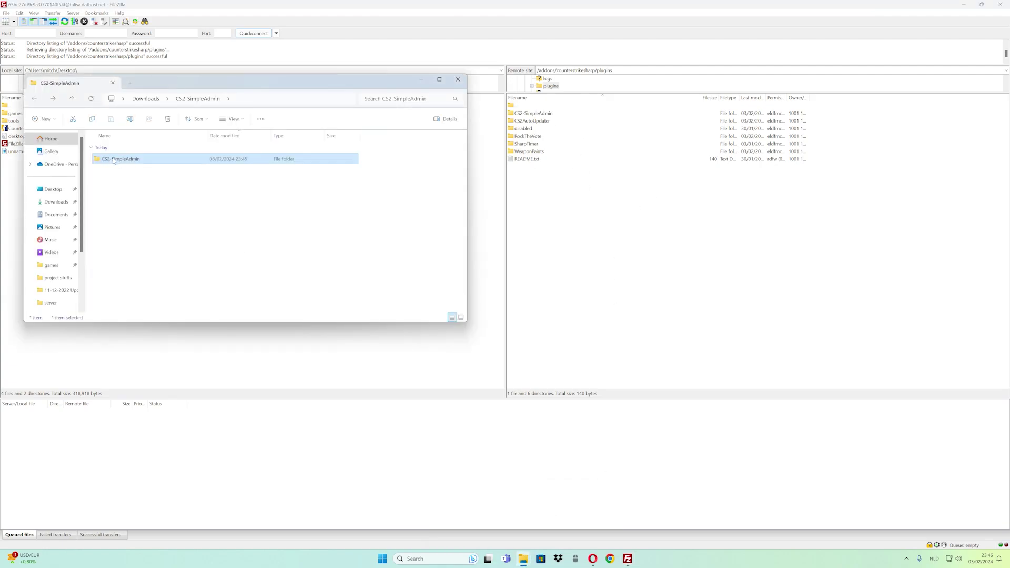
left_click_drag(115, 160, 352, 207)
left_click(458, 80)
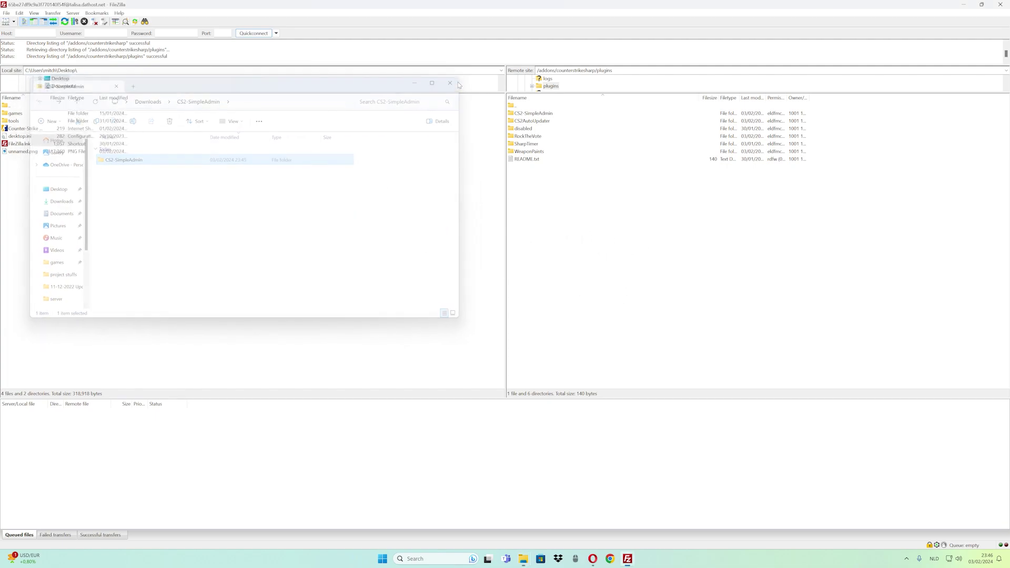
double_click(511, 107)
double_click(511, 107)
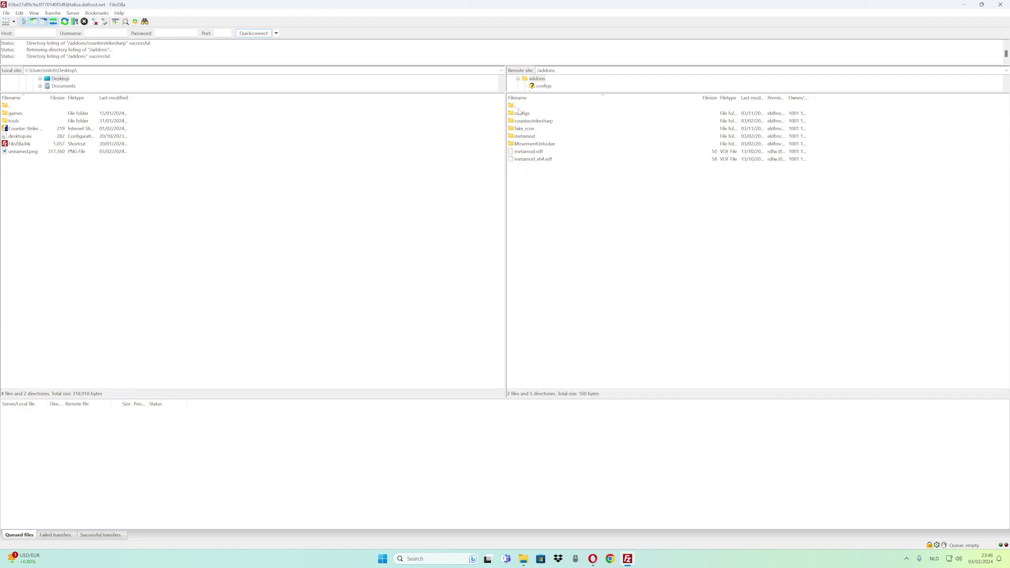
Step: Browse from the server root to addons/counterstrikesharp/configs/plugins/CS2-SimpleAdmin
double_click(514, 107)
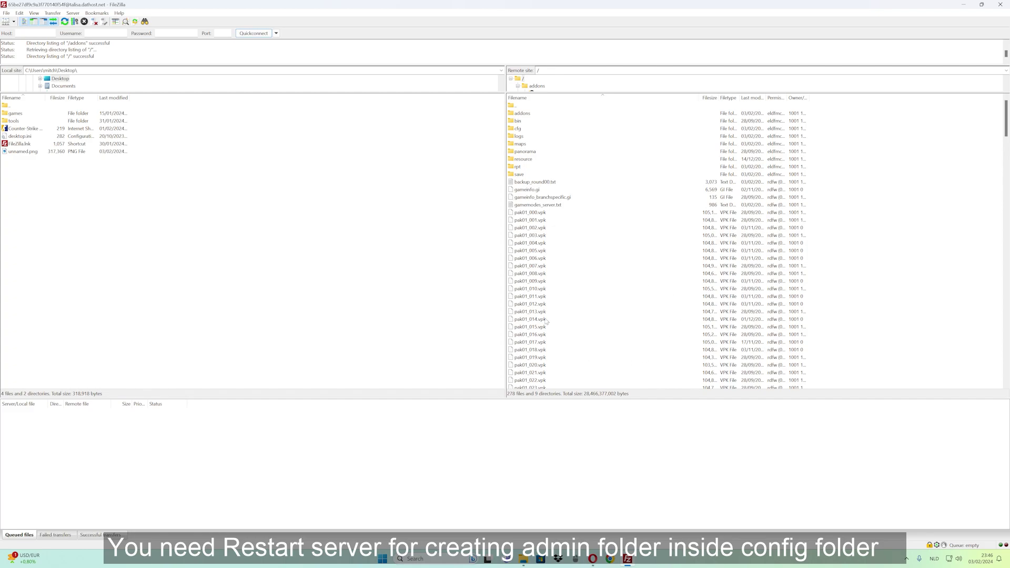
double_click(531, 114)
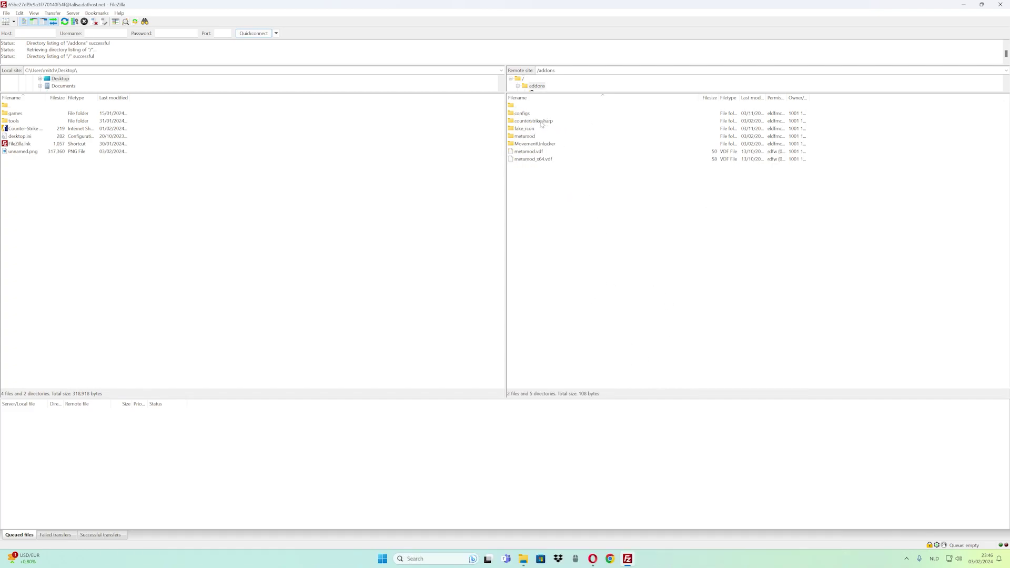
double_click(542, 122)
double_click(526, 129)
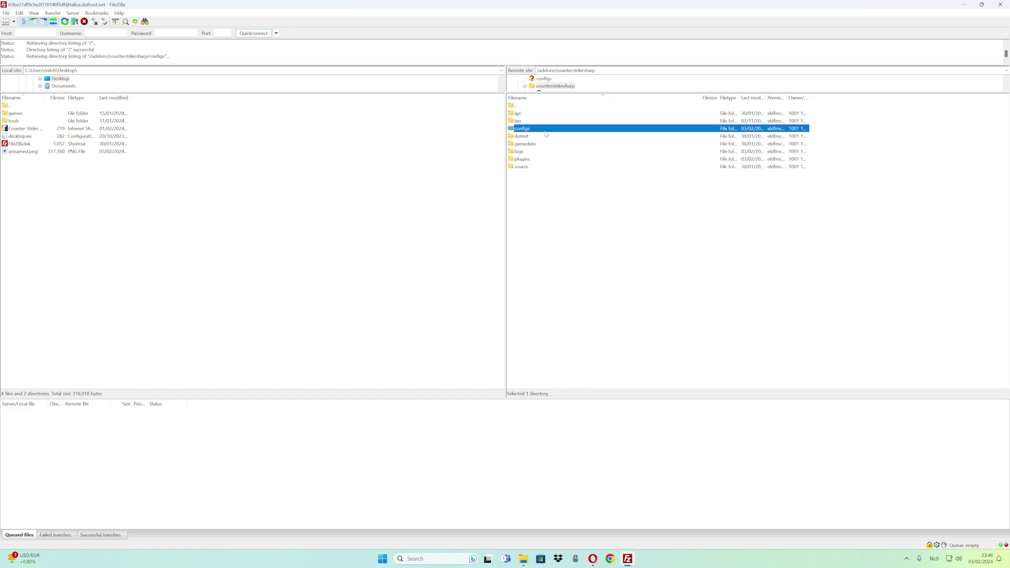
double_click(522, 114)
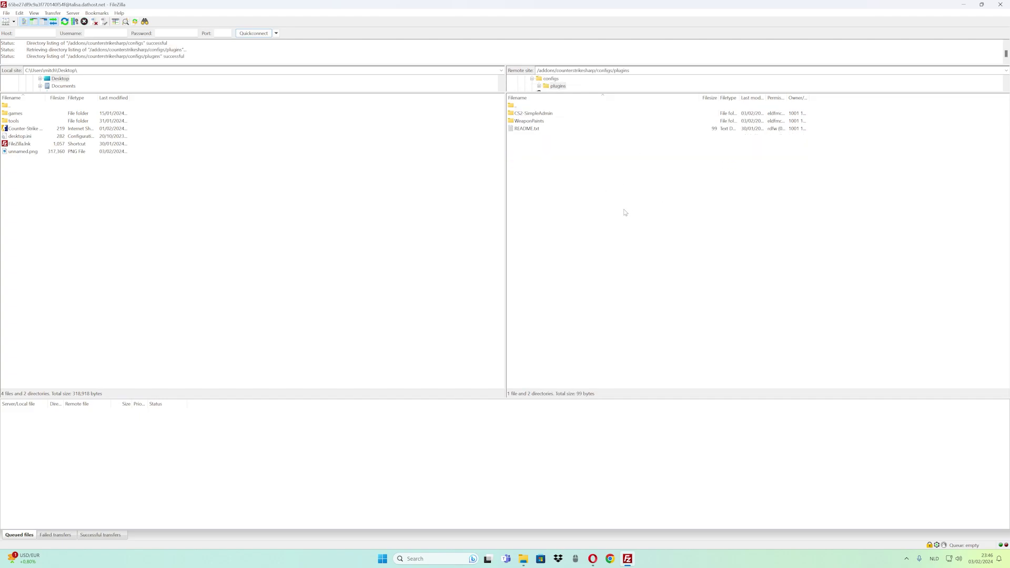
left_click(524, 115)
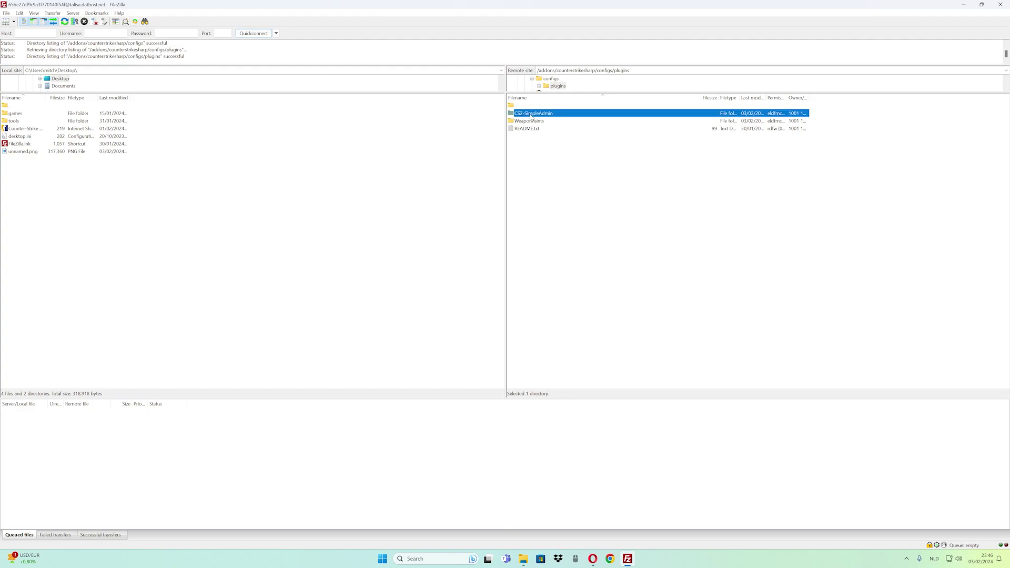
double_click(531, 115)
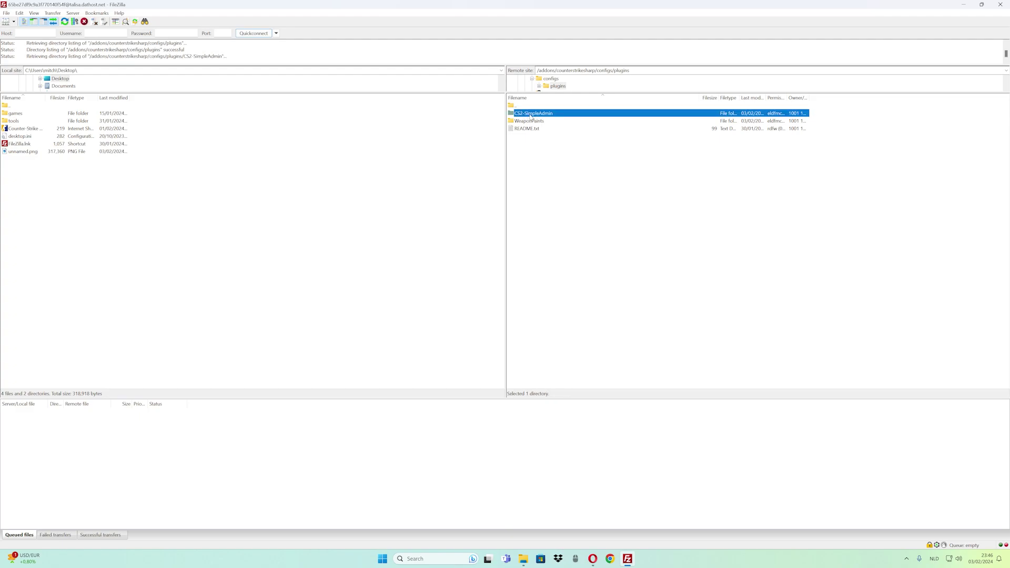
Step: Check that CS2-SimpleAdmin.json is present, then return up the folder tree
left_click(548, 115)
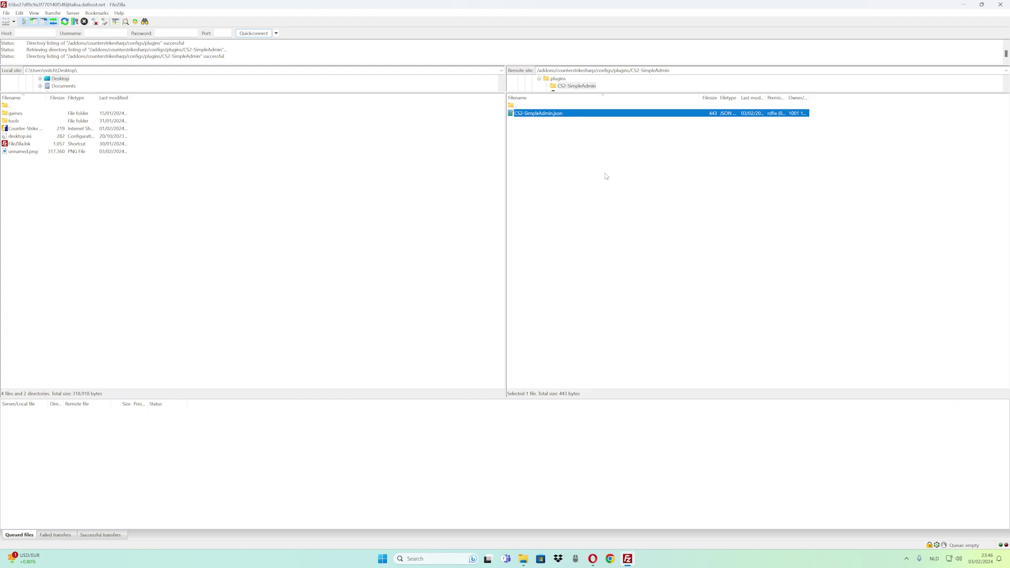
left_click(576, 176)
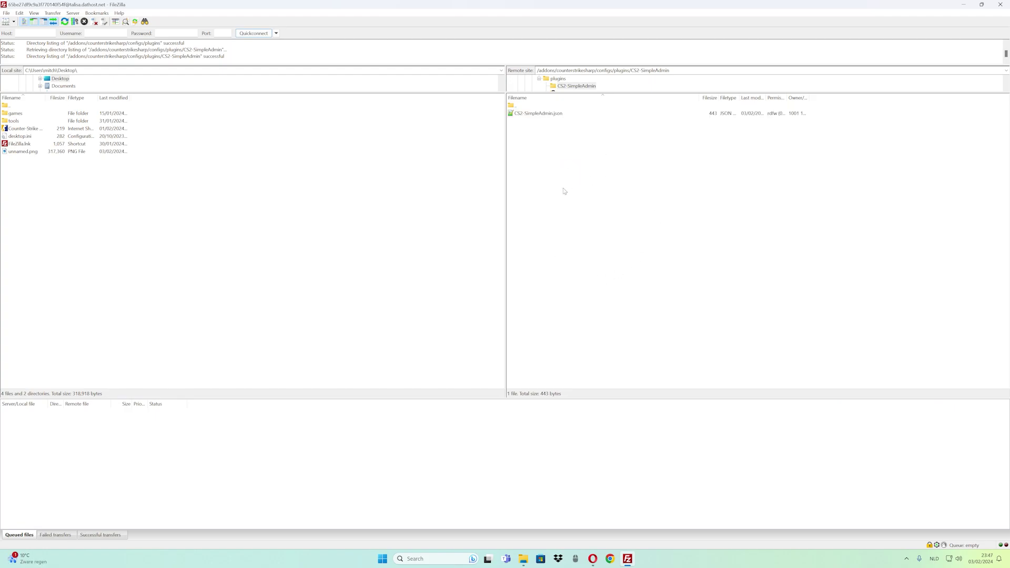
double_click(514, 107)
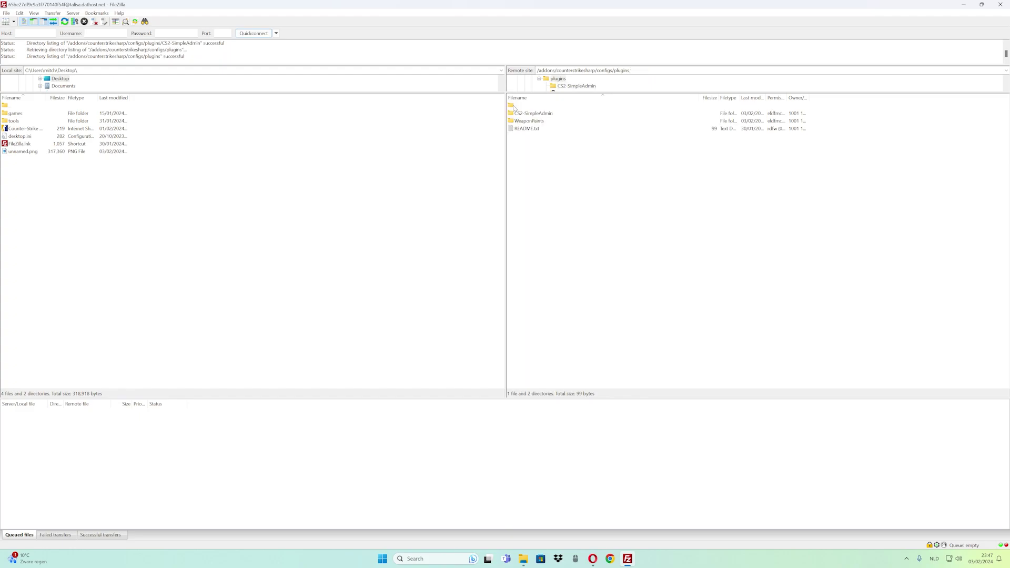
double_click(514, 107)
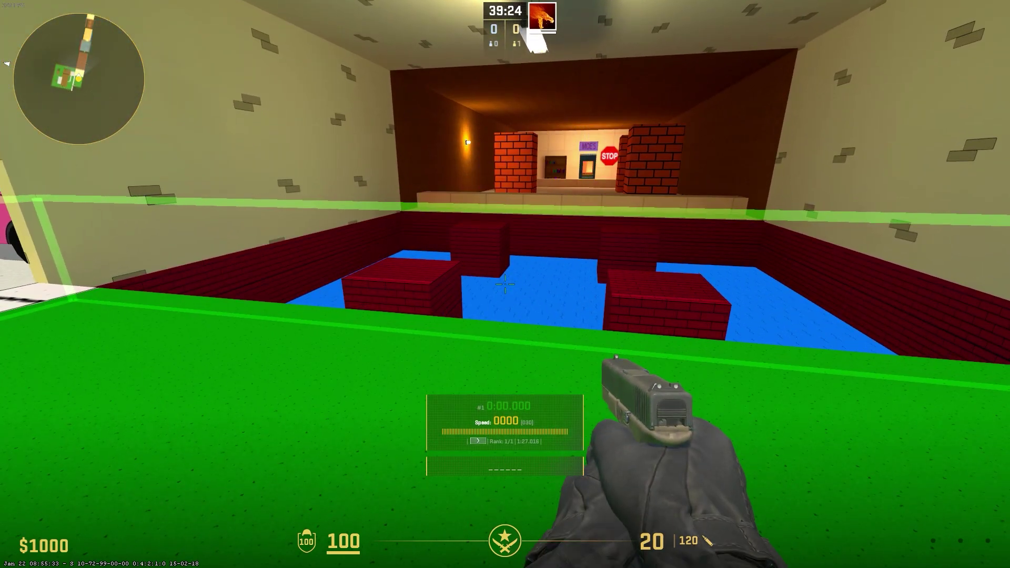
Step: Enter !admin in chat and scroll through the listed css_ admin commands
type("y!ad")
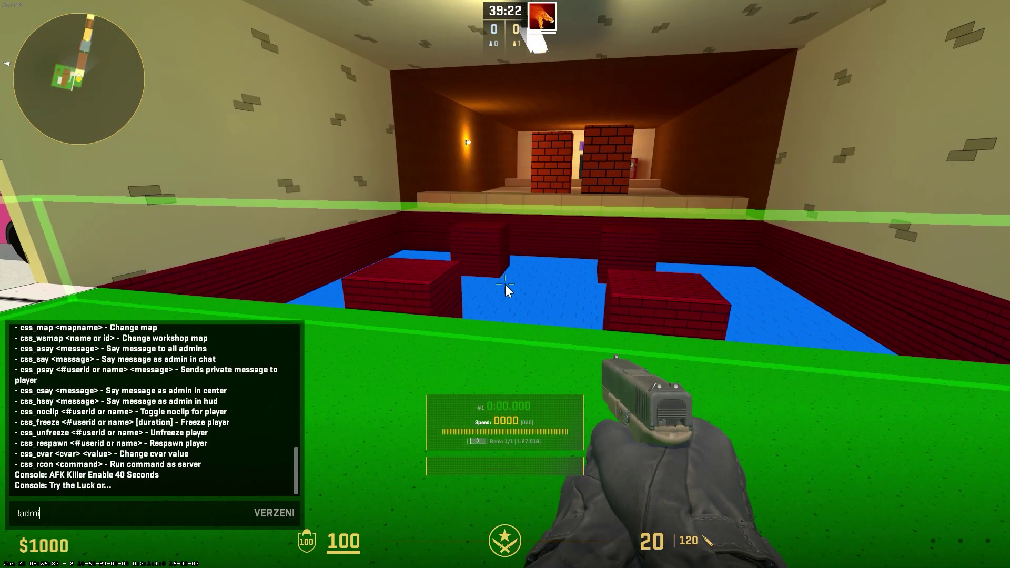
type("min")
key("Return")
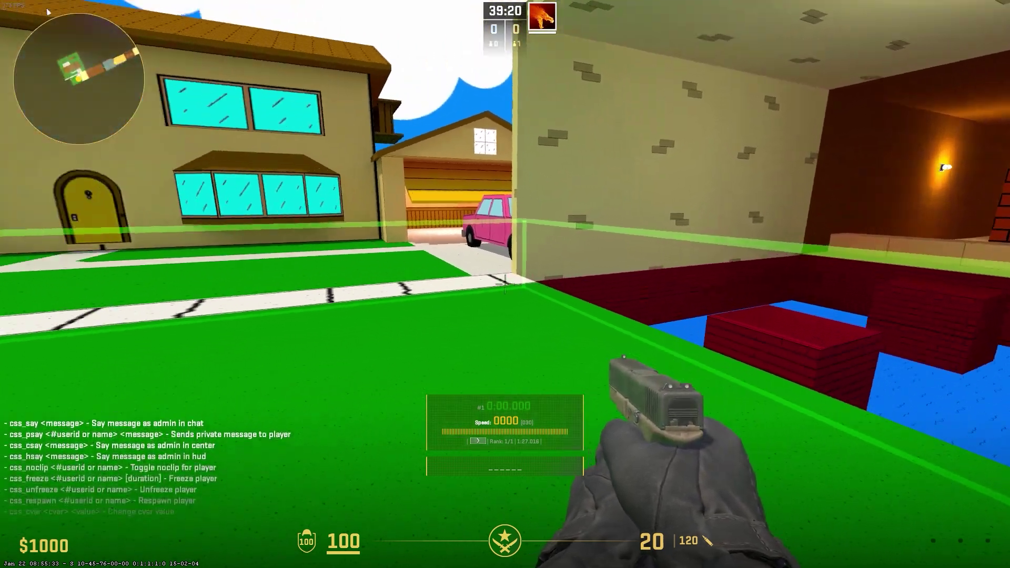
key("y")
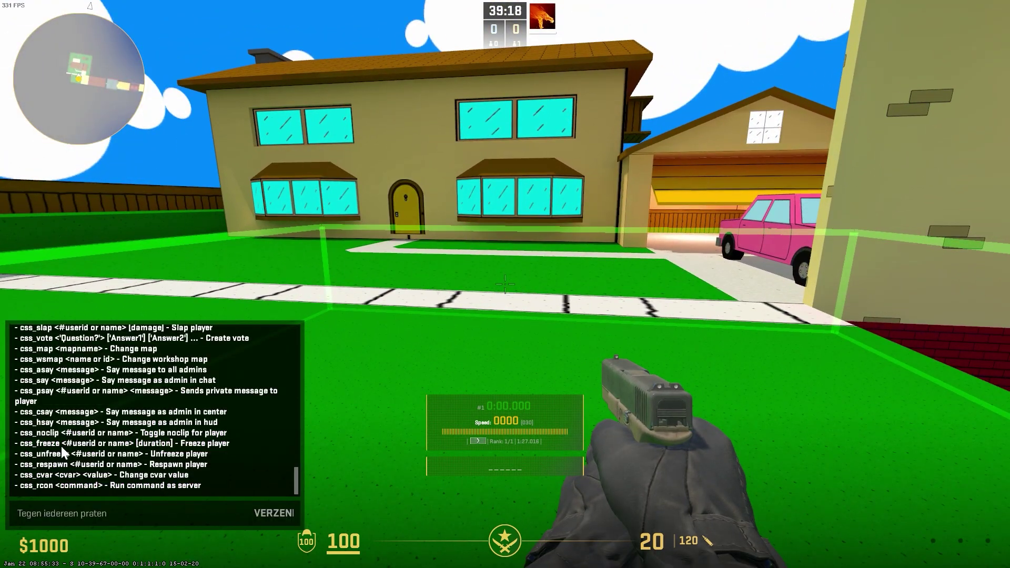
scroll(56, 476, "up", 6)
scroll(55, 471, "down", 3)
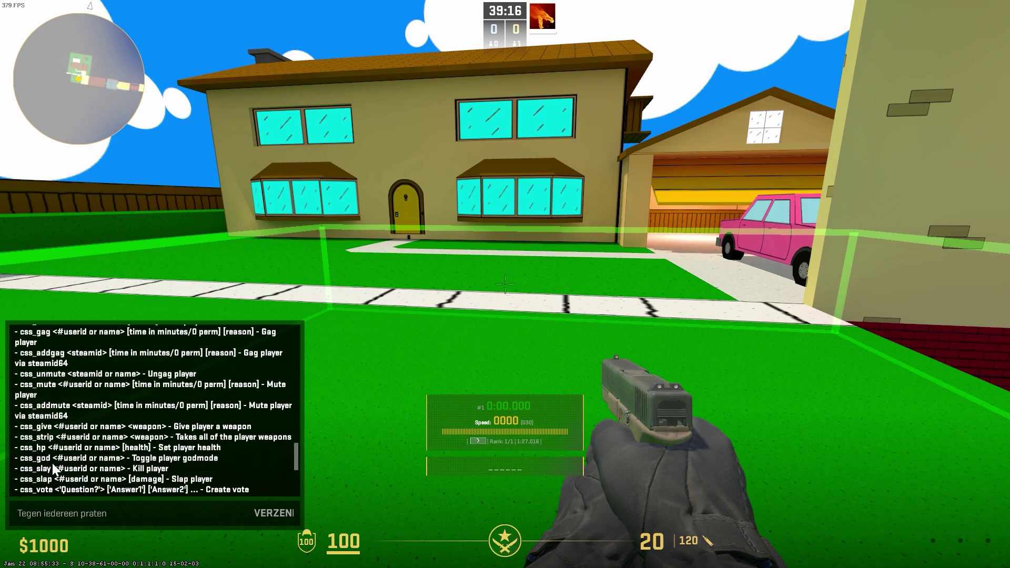
scroll(53, 461, "down", 3)
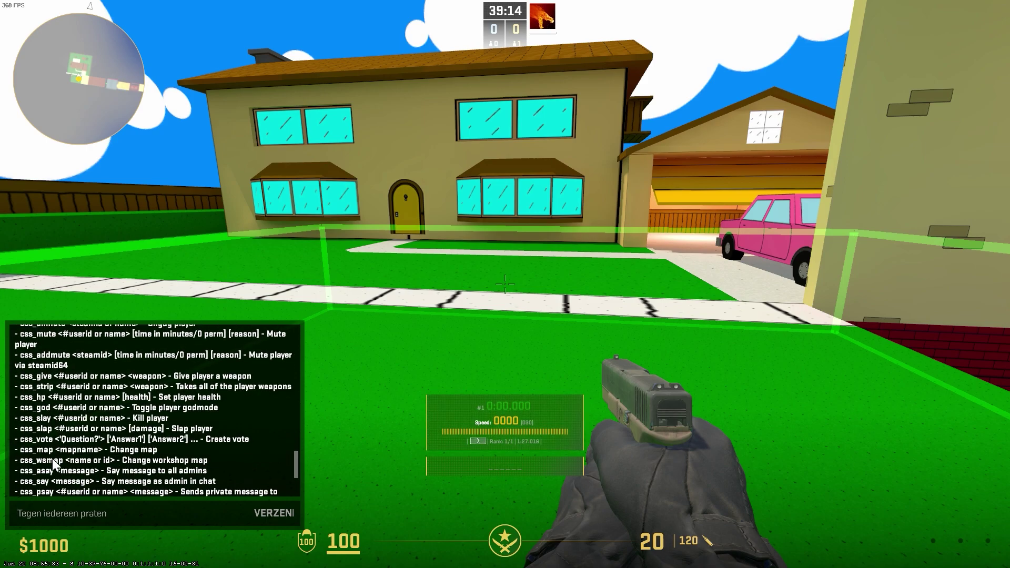